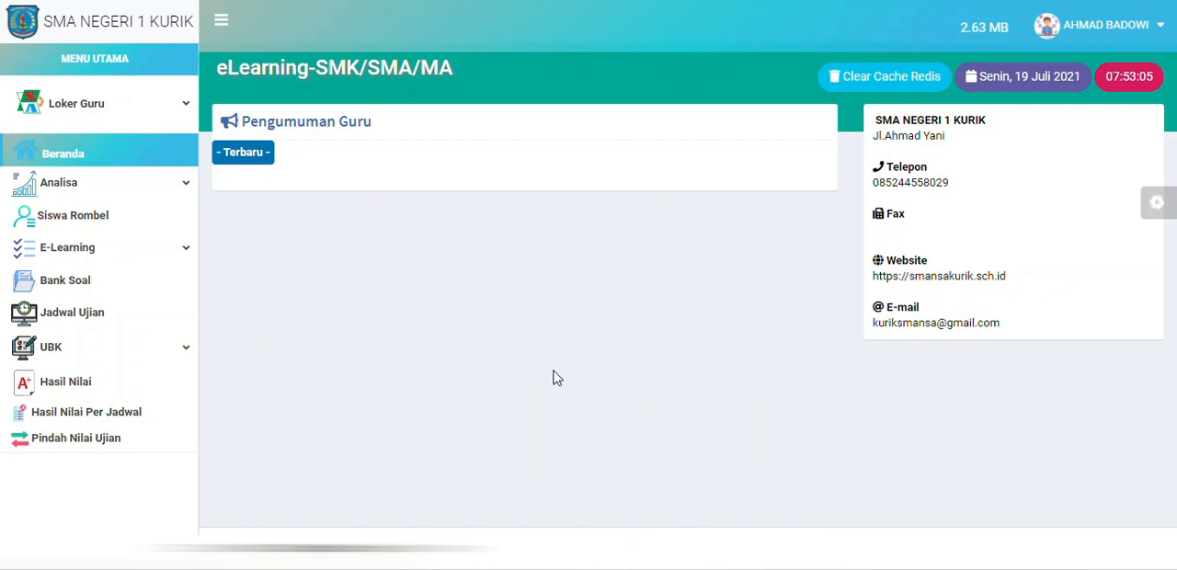
Step: Open the signed-in teacher's profile for editing
{"action": "left_click", "coordinate": [135, 111]}
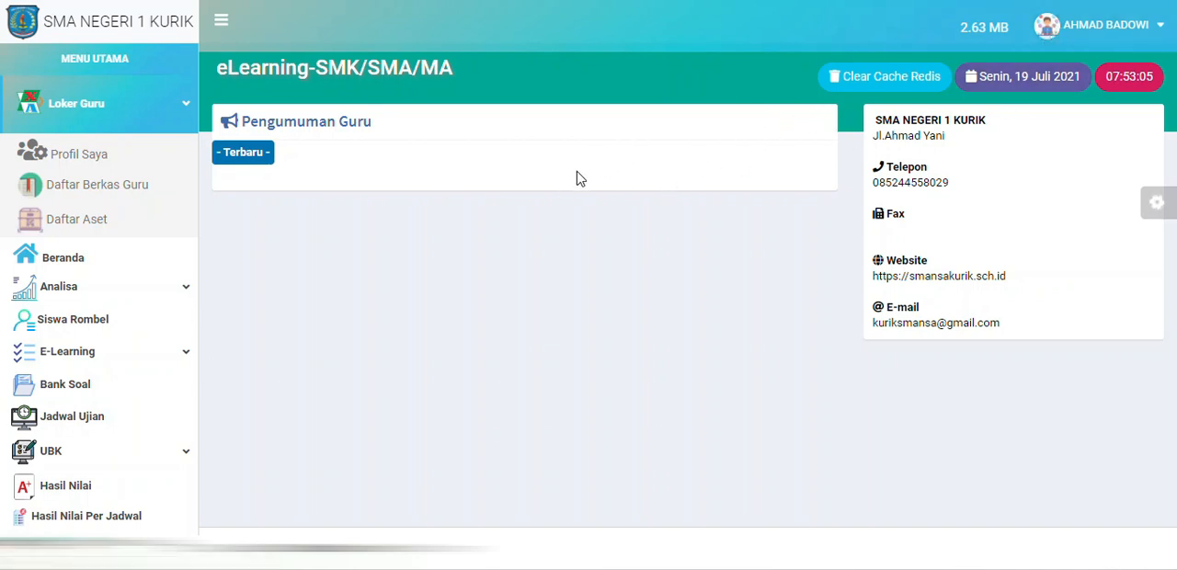
{"action": "left_click", "coordinate": [170, 121]}
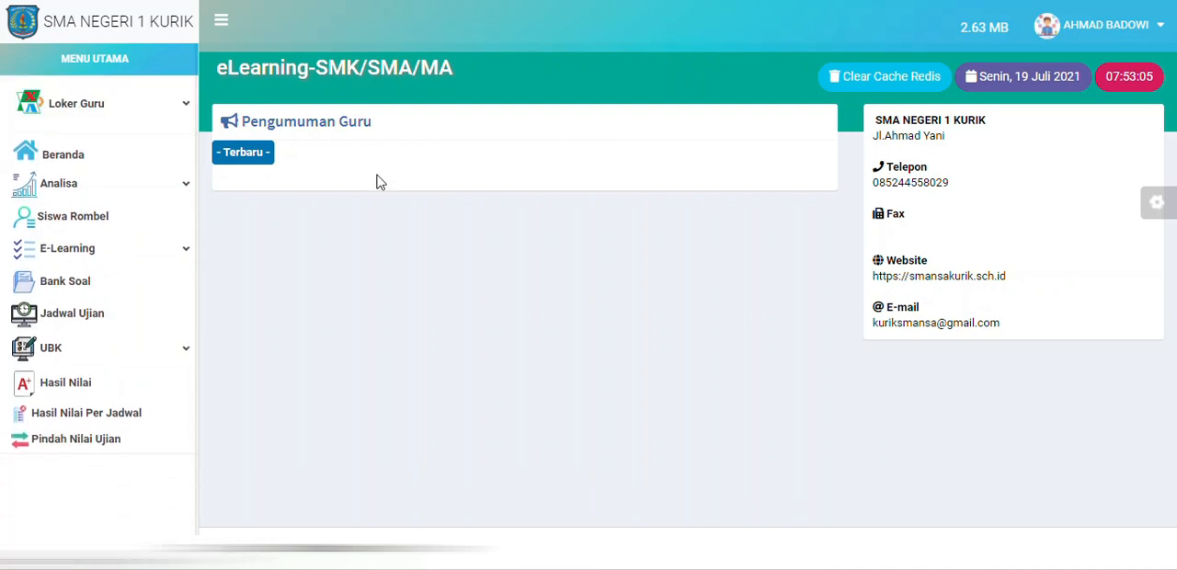
{"action": "left_click", "coordinate": [139, 117]}
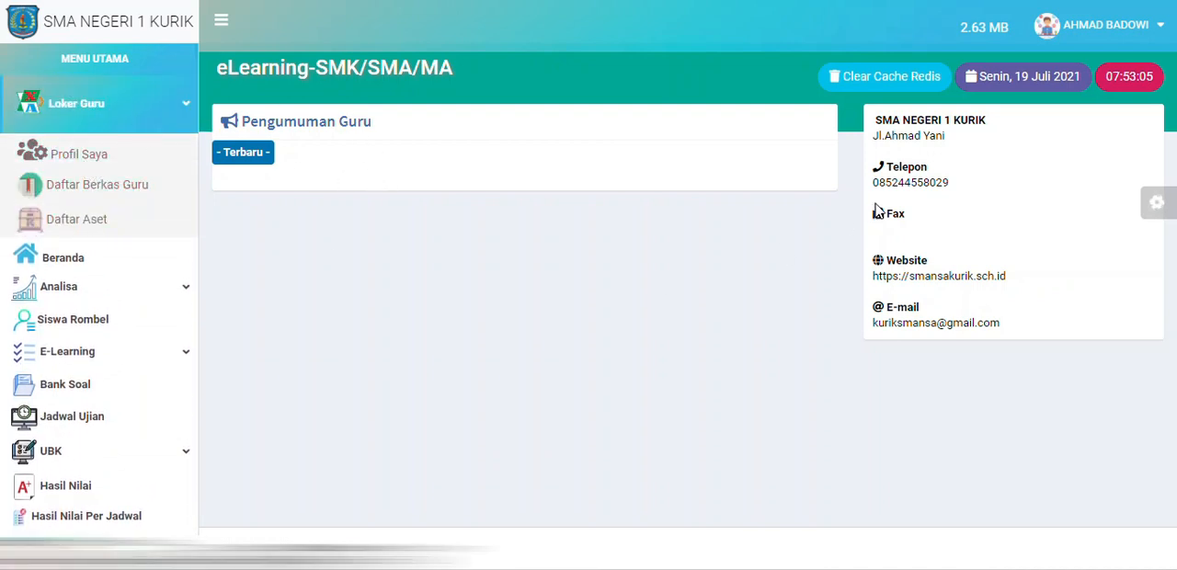
{"action": "left_click", "coordinate": [1068, 33]}
{"action": "left_click", "coordinate": [1078, 33]}
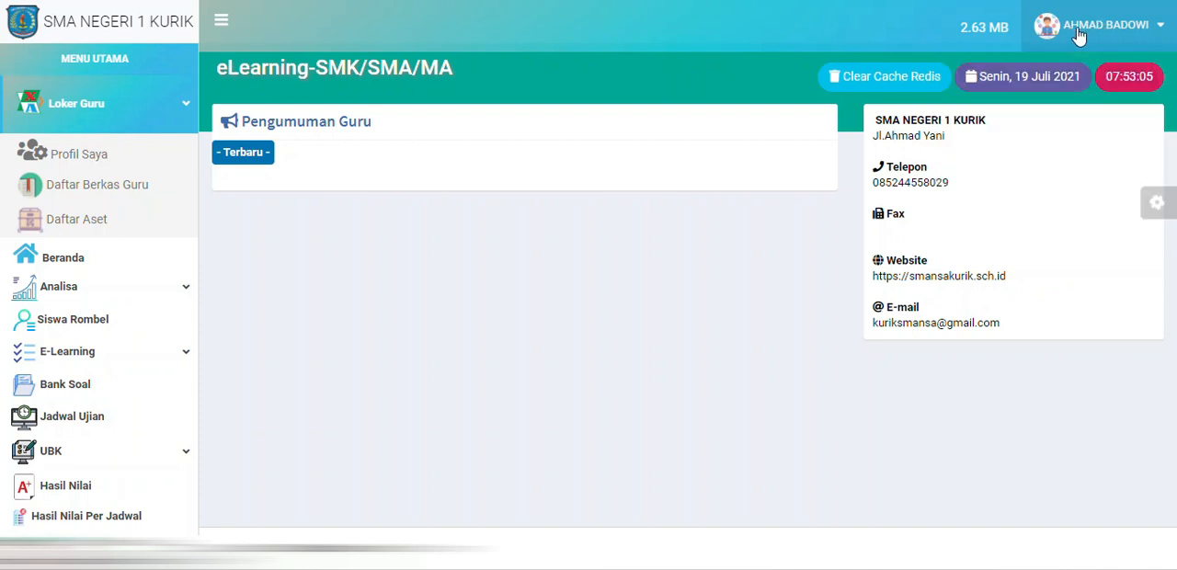
{"action": "left_click", "coordinate": [1071, 30]}
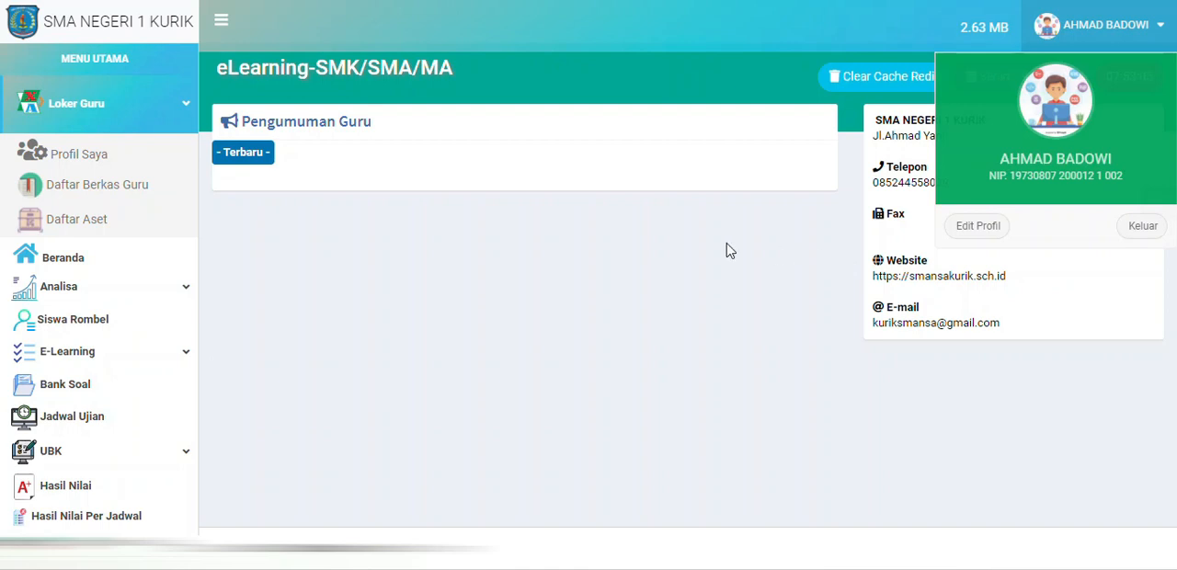
{"action": "left_click", "coordinate": [979, 229]}
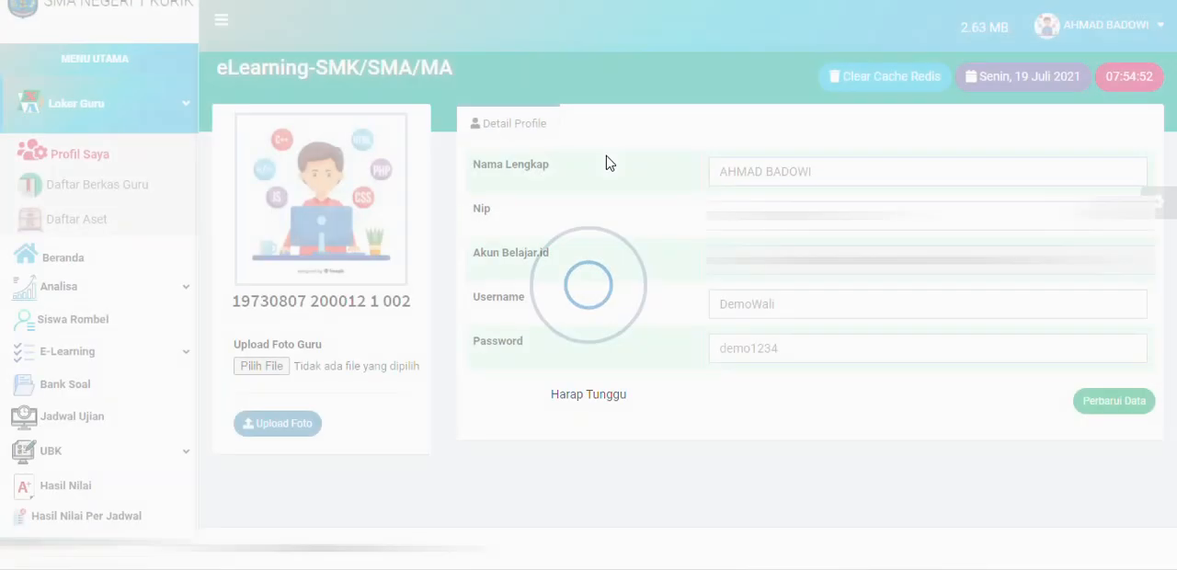
{"action": "left_click", "coordinate": [138, 257]}
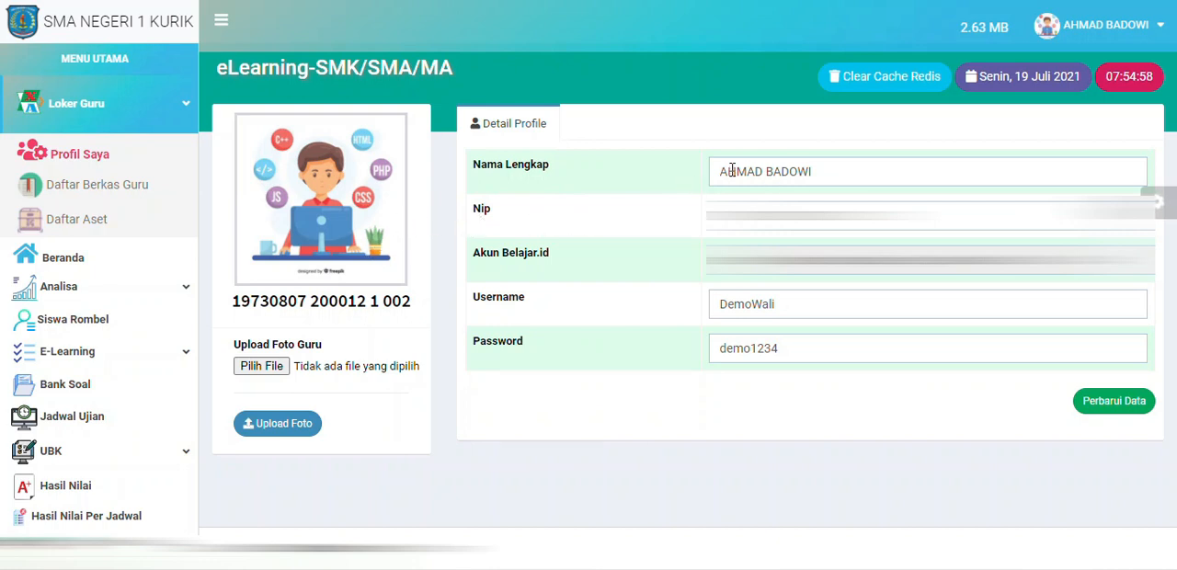
Step: Examine the profile's full name, Nip, Akun Belajar.id, username and password fields and the teacher photo upload section
{"action": "left_click_drag", "start_coordinate": [724, 176], "coordinate": [833, 178]}
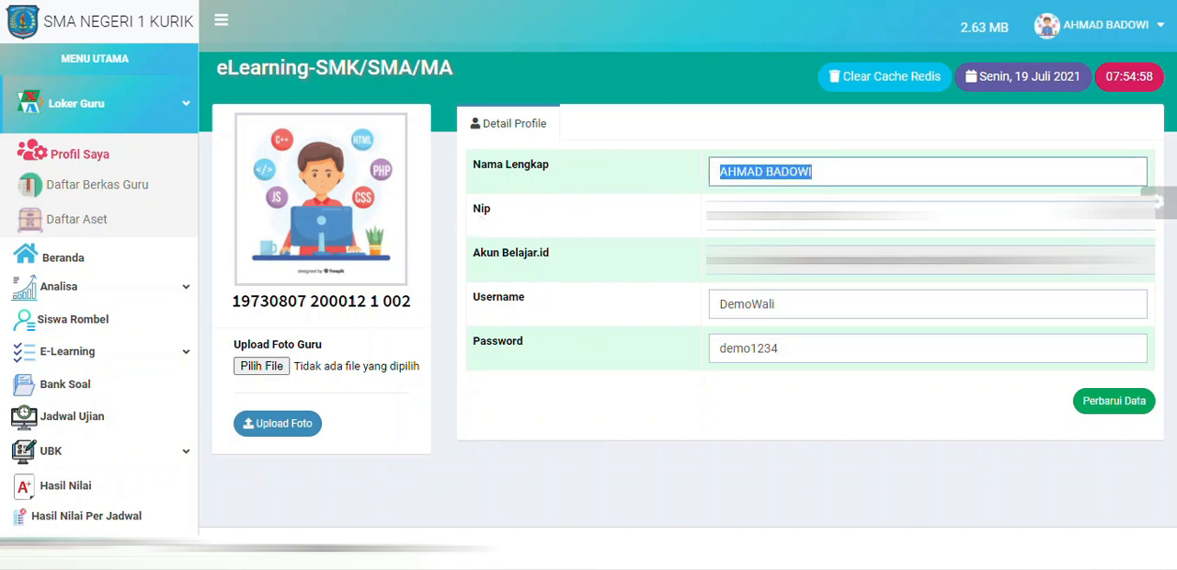
{"action": "left_click_drag", "start_coordinate": [721, 217], "coordinate": [860, 219]}
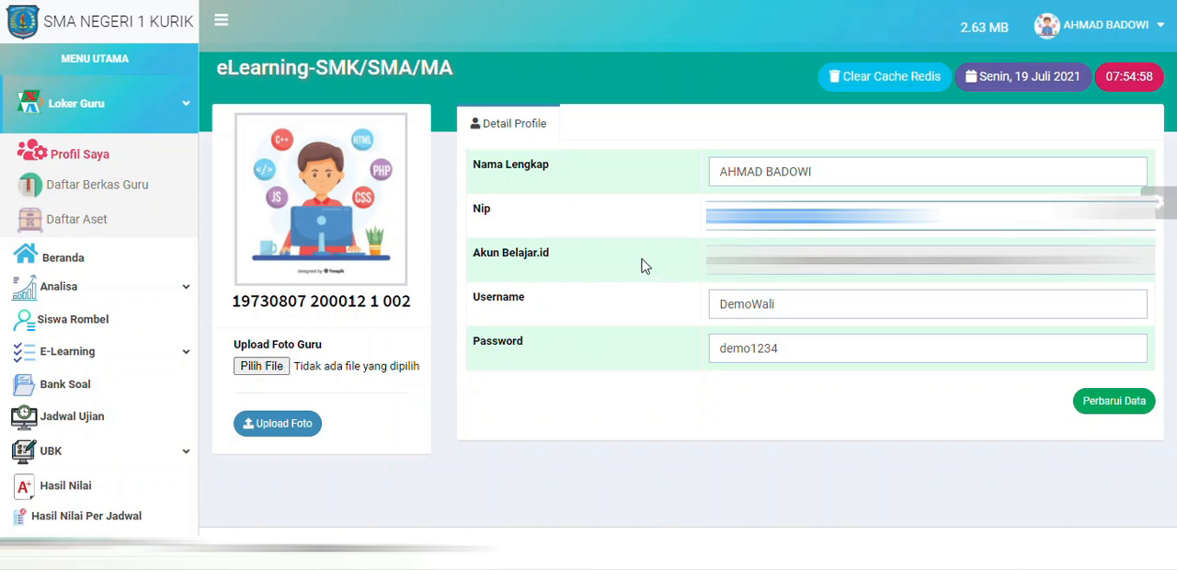
{"action": "left_click_drag", "start_coordinate": [722, 261], "coordinate": [906, 262]}
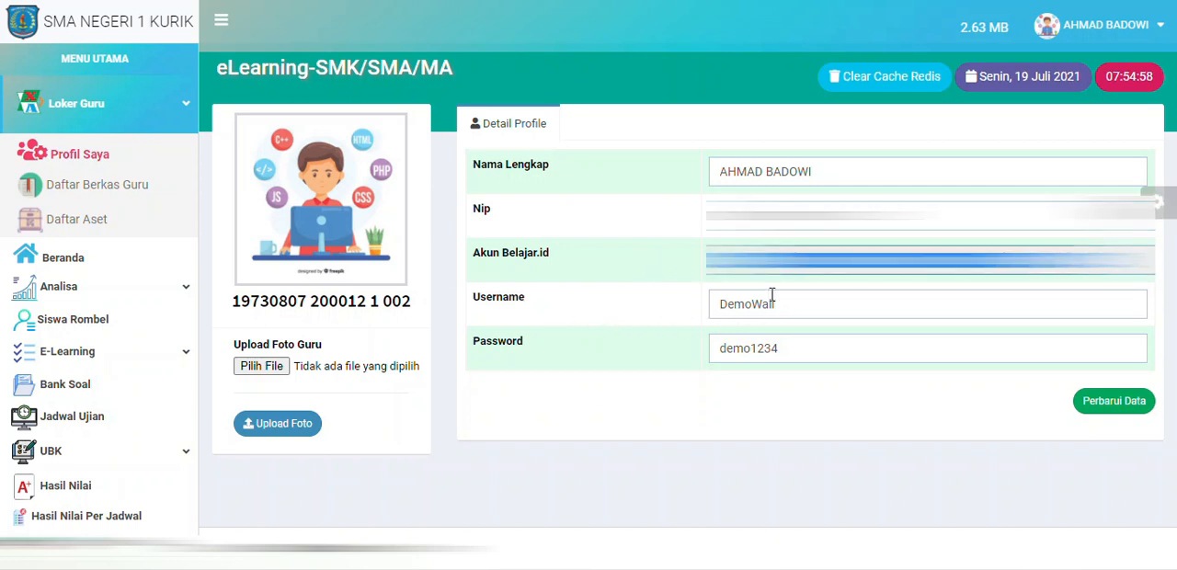
{"action": "left_click_drag", "start_coordinate": [803, 306], "coordinate": [717, 311]}
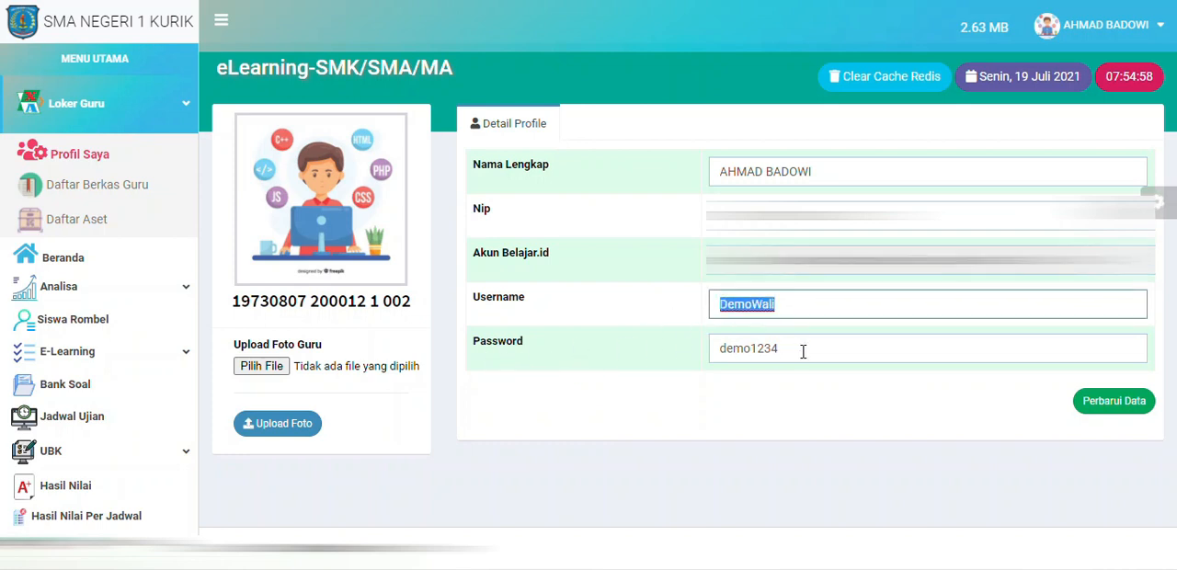
{"action": "left_click_drag", "start_coordinate": [803, 351], "coordinate": [675, 364]}
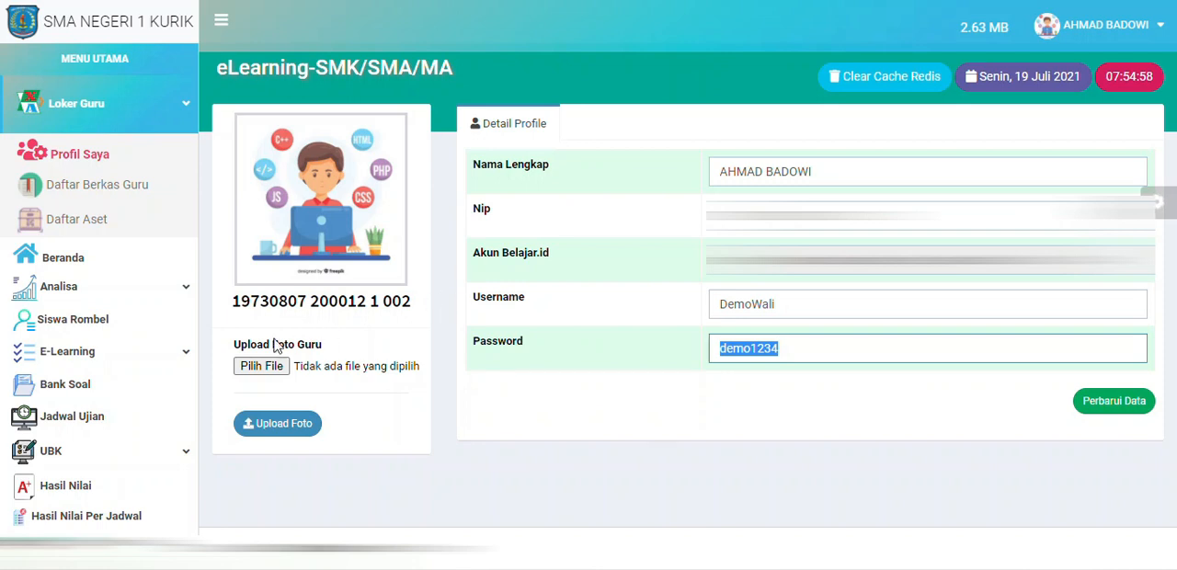
{"action": "left_click_drag", "start_coordinate": [236, 345], "coordinate": [337, 342]}
{"action": "triple_click", "coordinate": [335, 345]}
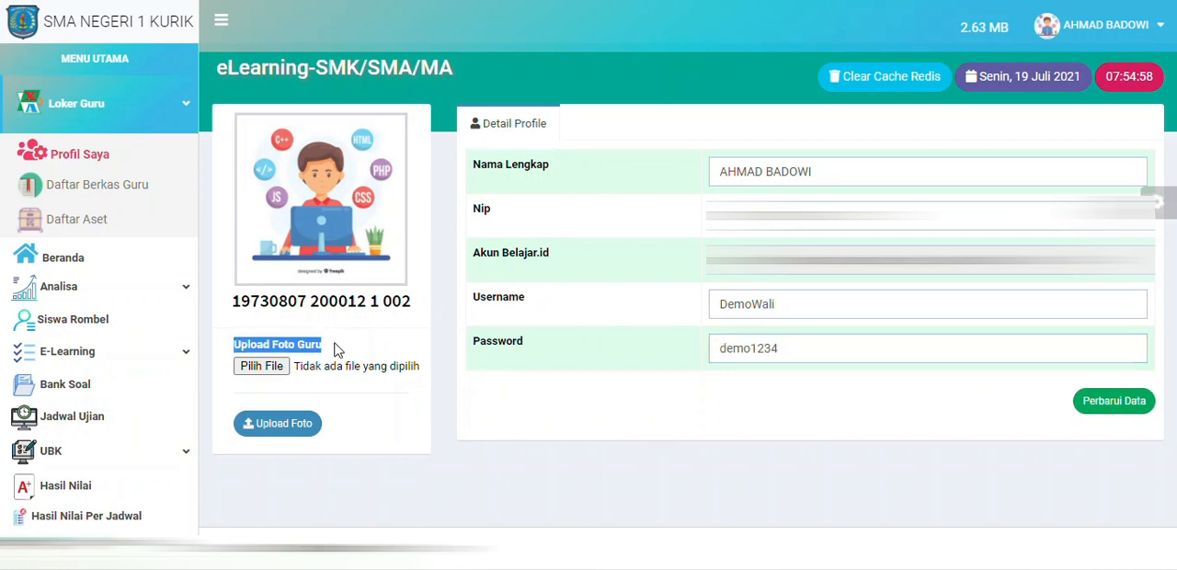
{"action": "left_click", "coordinate": [253, 346]}
{"action": "mouse_move", "coordinate": [236, 347]}
{"action": "left_mouse_down"}
{"action": "mouse_move", "coordinate": [335, 351]}
{"action": "mouse_move", "coordinate": [224, 345]}
{"action": "left_mouse_up"}
{"action": "left_click", "coordinate": [324, 347]}
{"action": "left_click", "coordinate": [337, 355]}
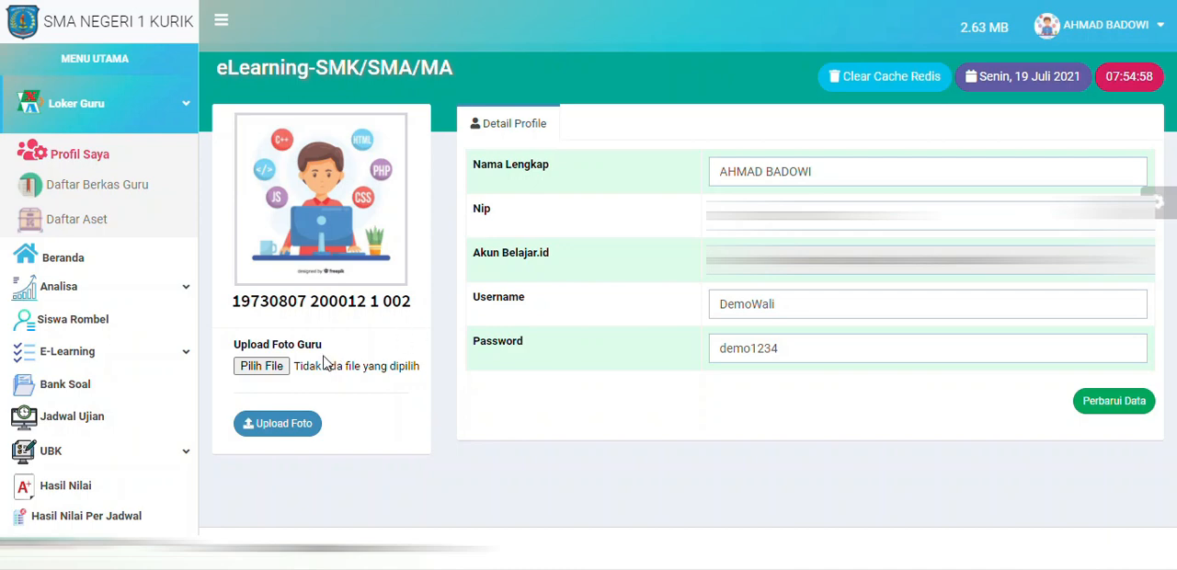
Step: Upload the teacher's own JPG portrait from the Foto Guru folder on New Volume (D:) as the profile photo, and reload the page
{"action": "left_click", "coordinate": [337, 364]}
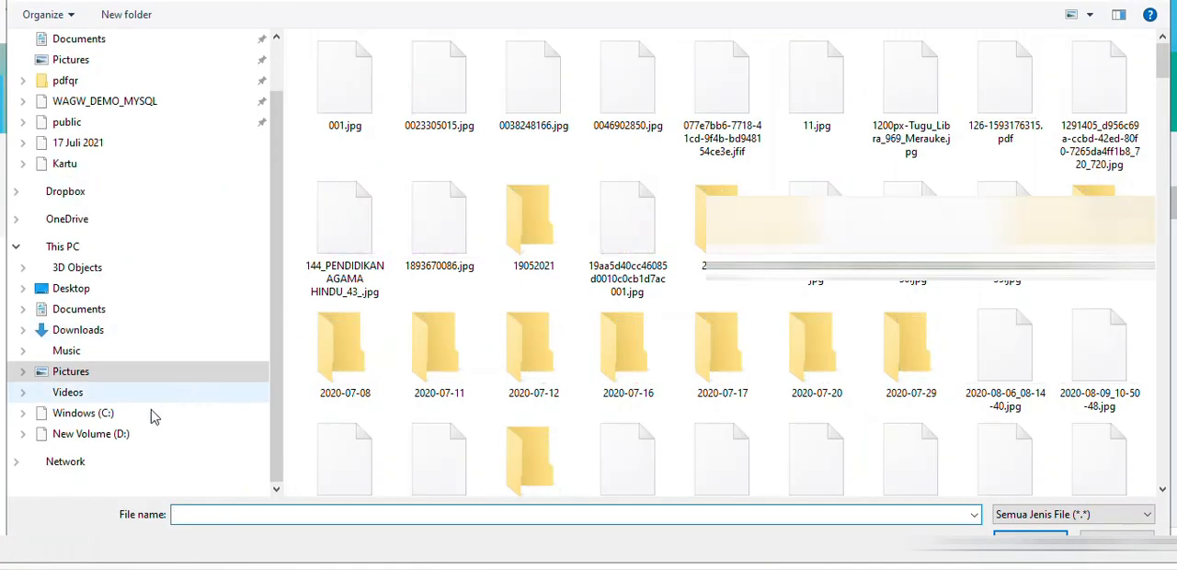
{"action": "left_click", "coordinate": [142, 436]}
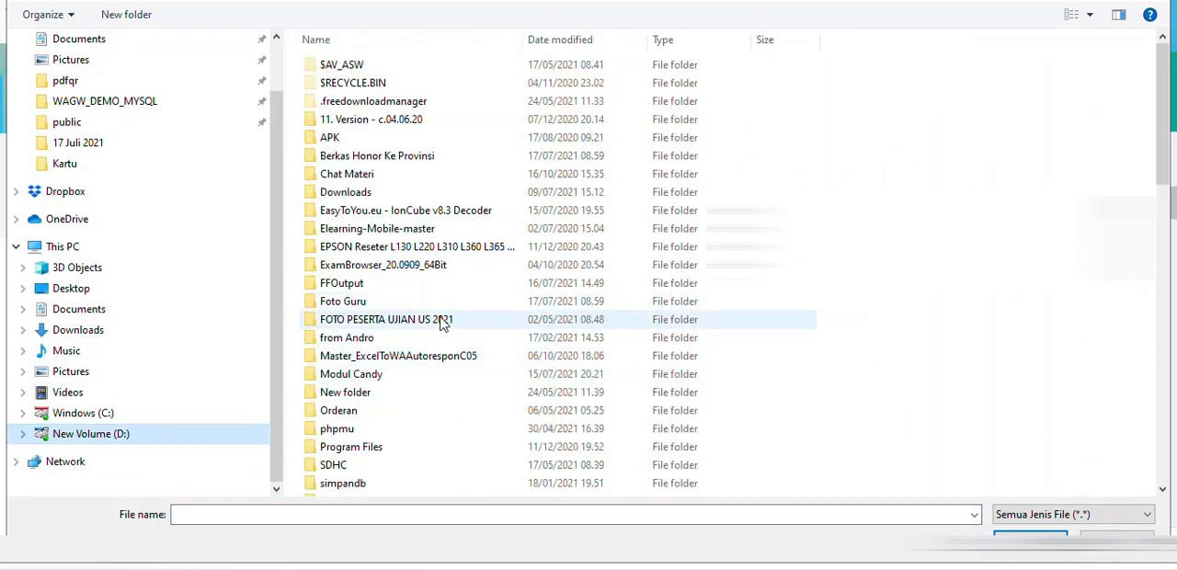
{"action": "left_click", "coordinate": [377, 304]}
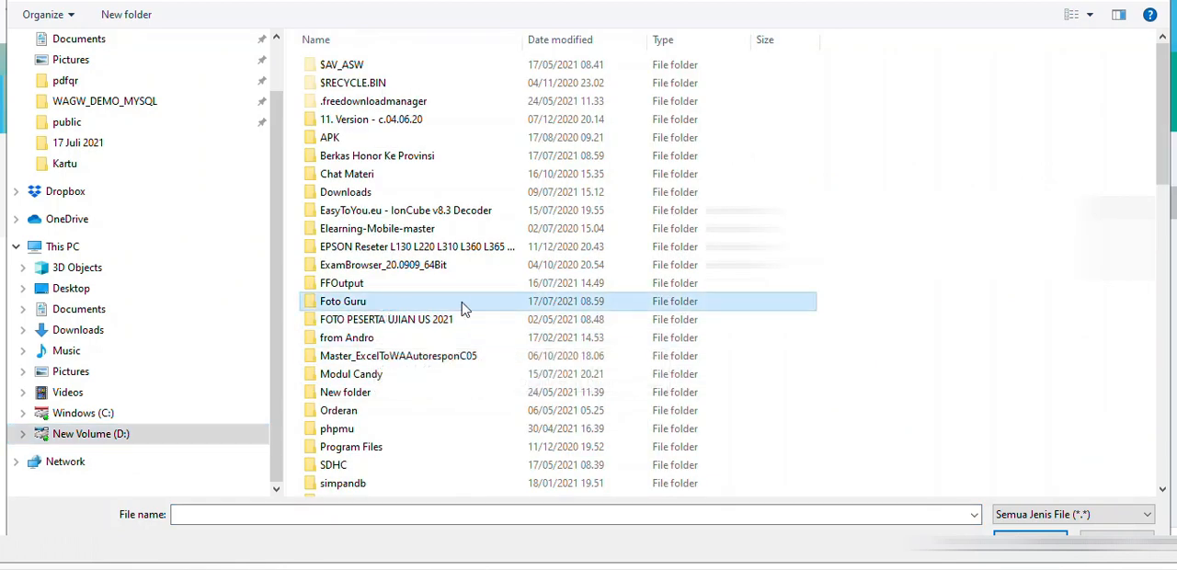
{"action": "double_click", "coordinate": [460, 307]}
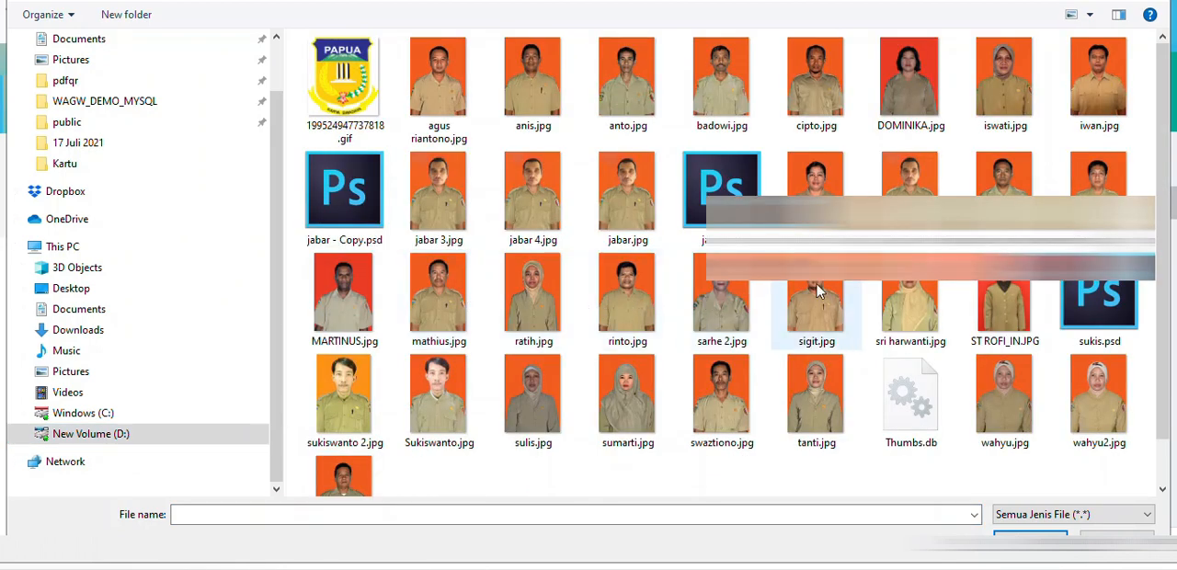
{"action": "left_click", "coordinate": [742, 112]}
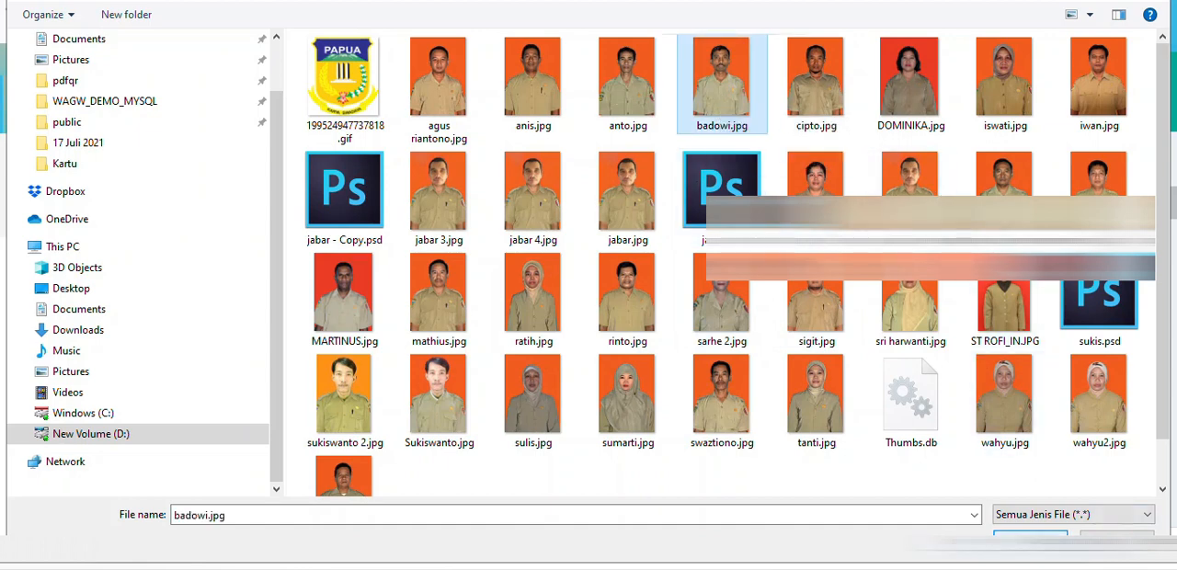
{"action": "key", "text": "Return"}
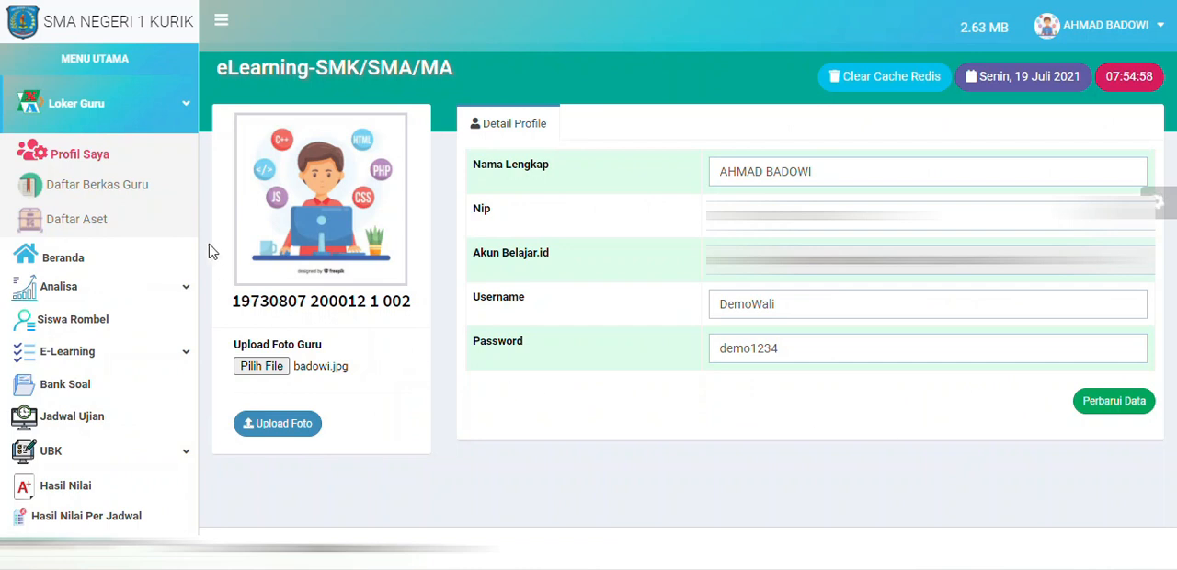
{"action": "left_click", "coordinate": [283, 434]}
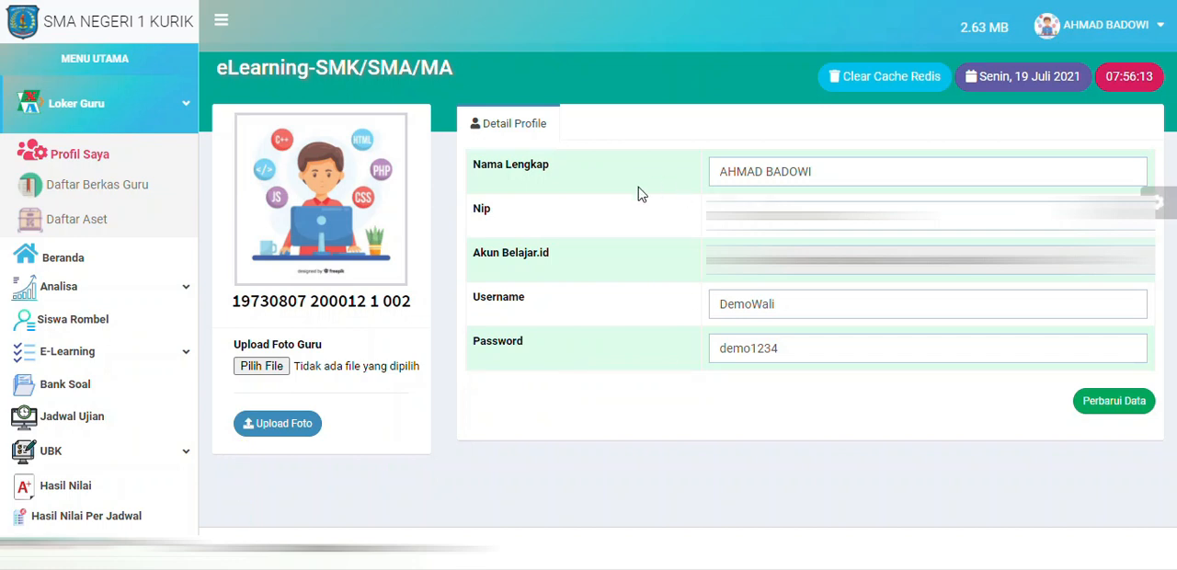
{"action": "key", "text": "ctrl+F5"}
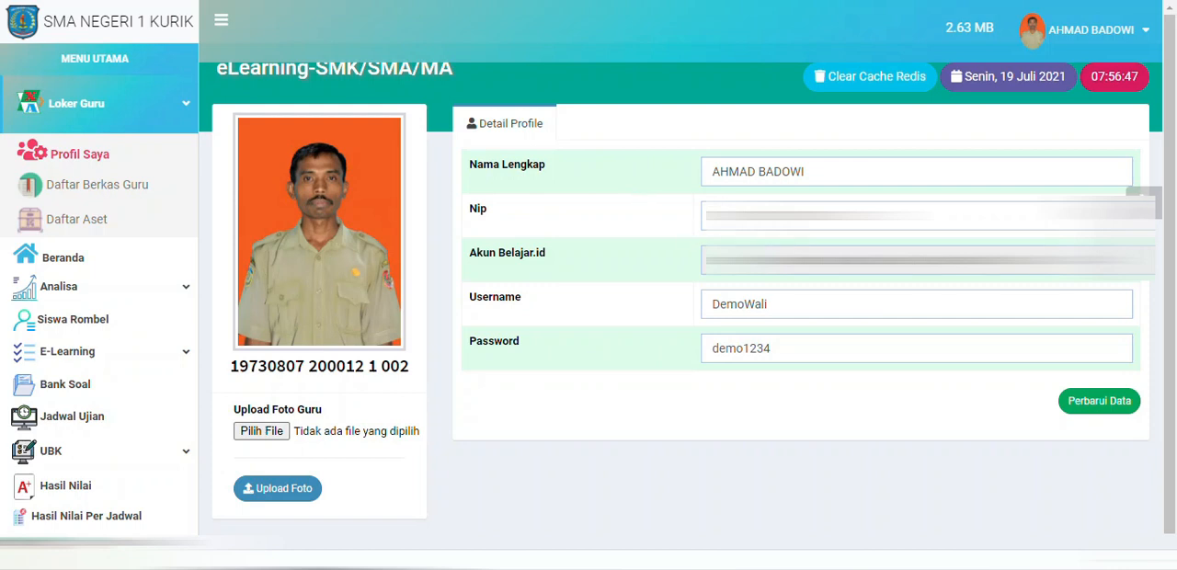
Step: Enter a new account password in the teacher profile's Password field and save the updated profile data
{"action": "double_click", "coordinate": [769, 216]}
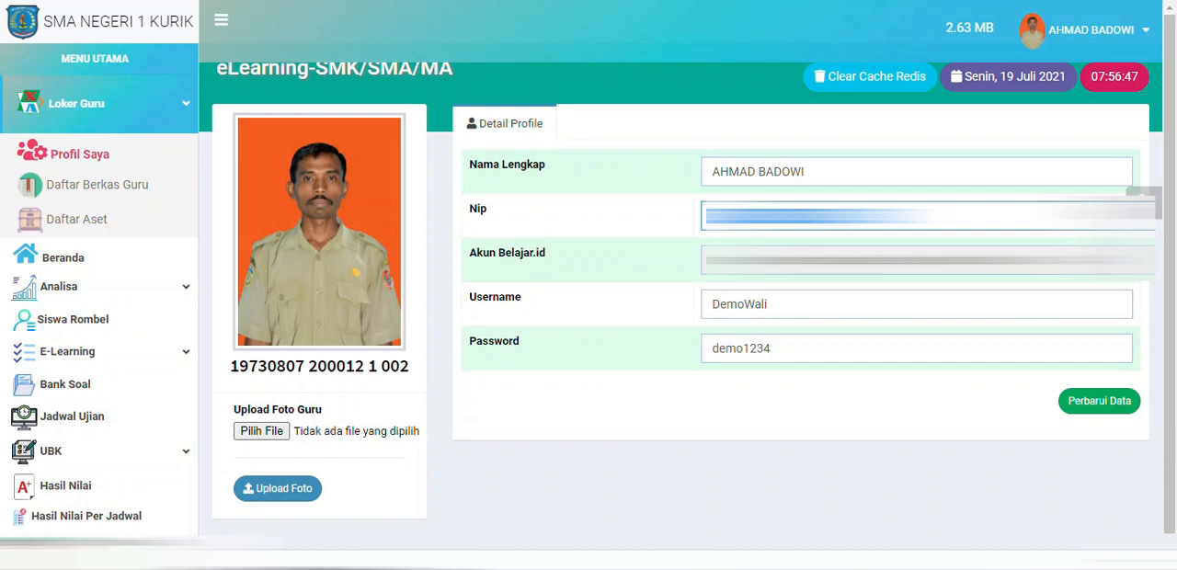
{"action": "left_click", "coordinate": [819, 216]}
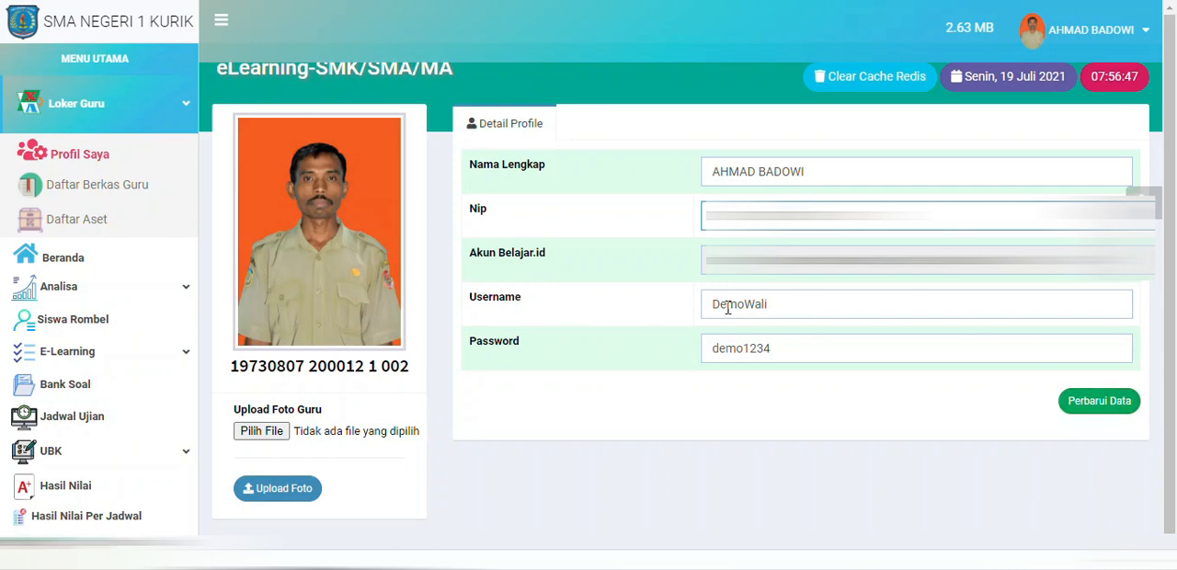
{"action": "left_click_drag", "start_coordinate": [714, 305], "coordinate": [846, 302]}
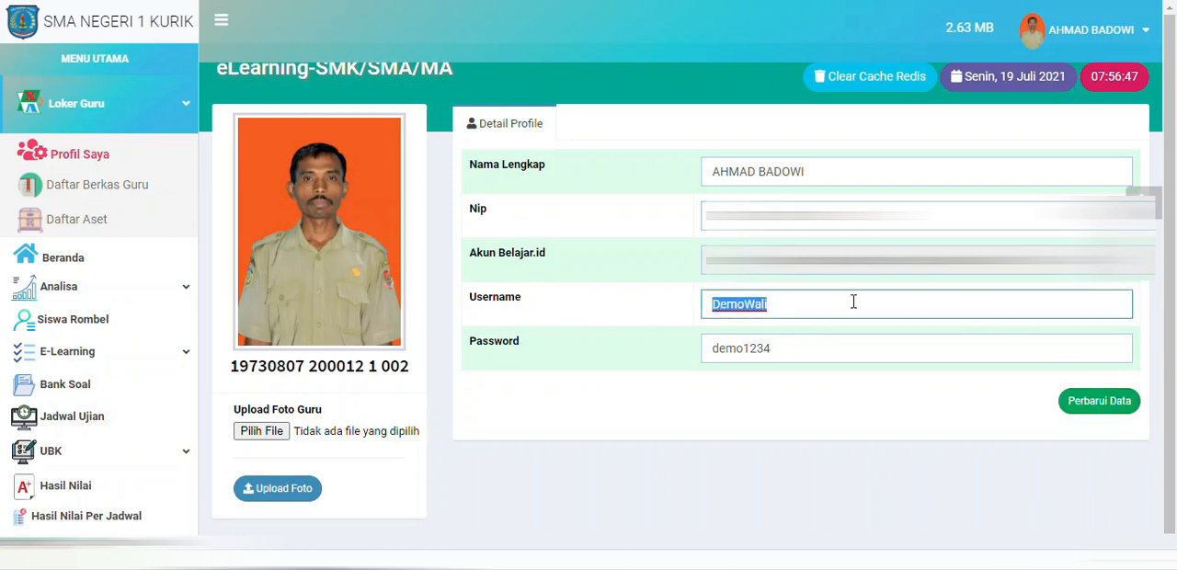
{"action": "left_click", "coordinate": [831, 351]}
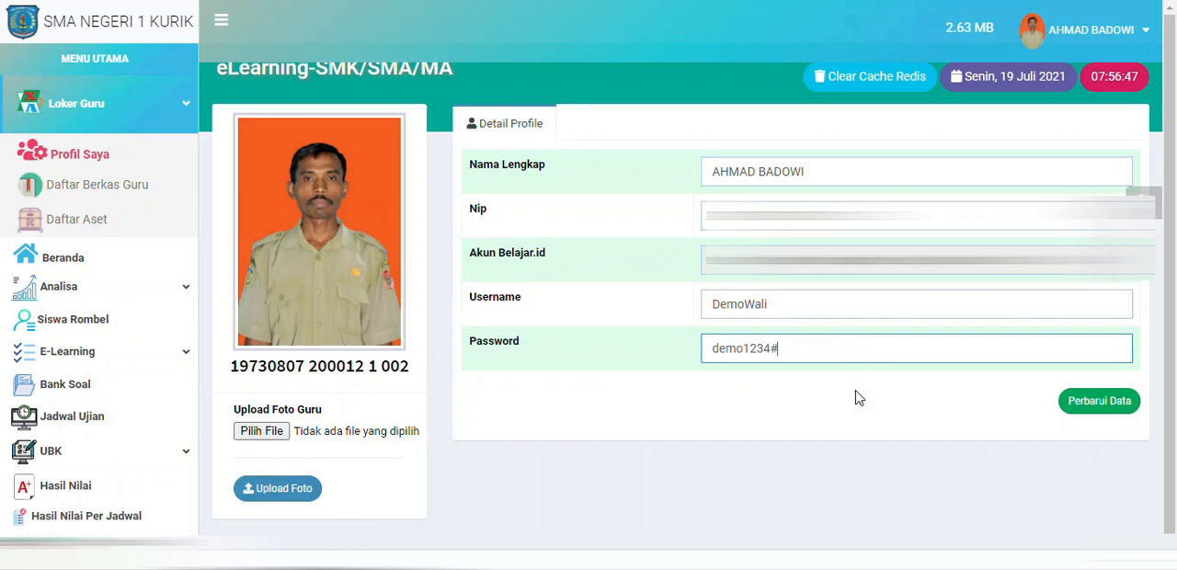
{"action": "left_click", "coordinate": [1100, 403]}
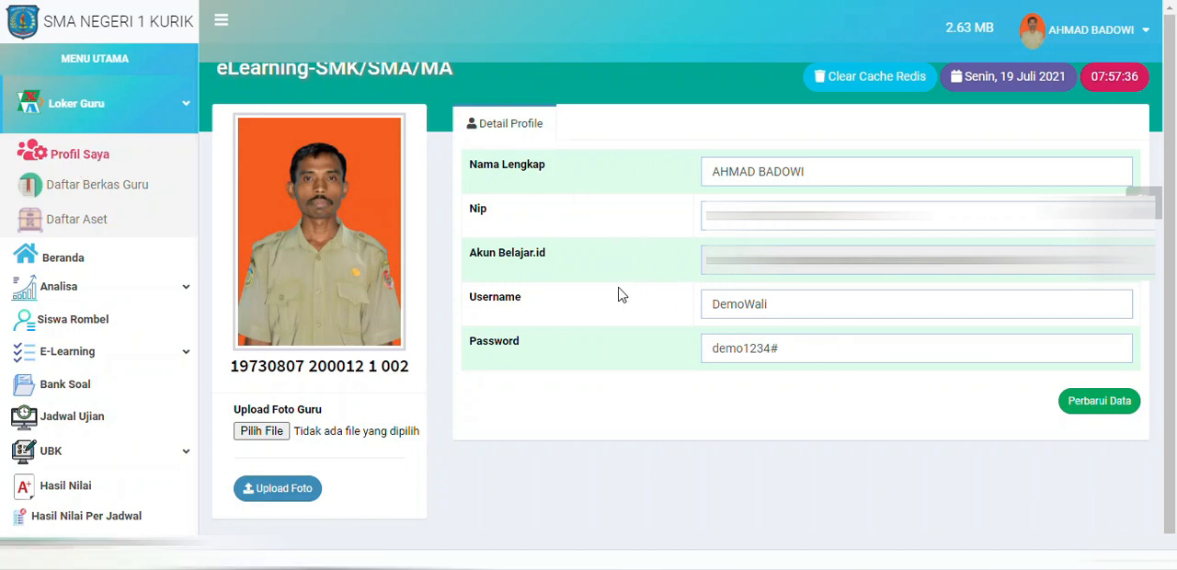
Step: Open the form for adding a new file to the teacher's file list, and dismiss the mail notification
{"action": "left_click", "coordinate": [134, 189]}
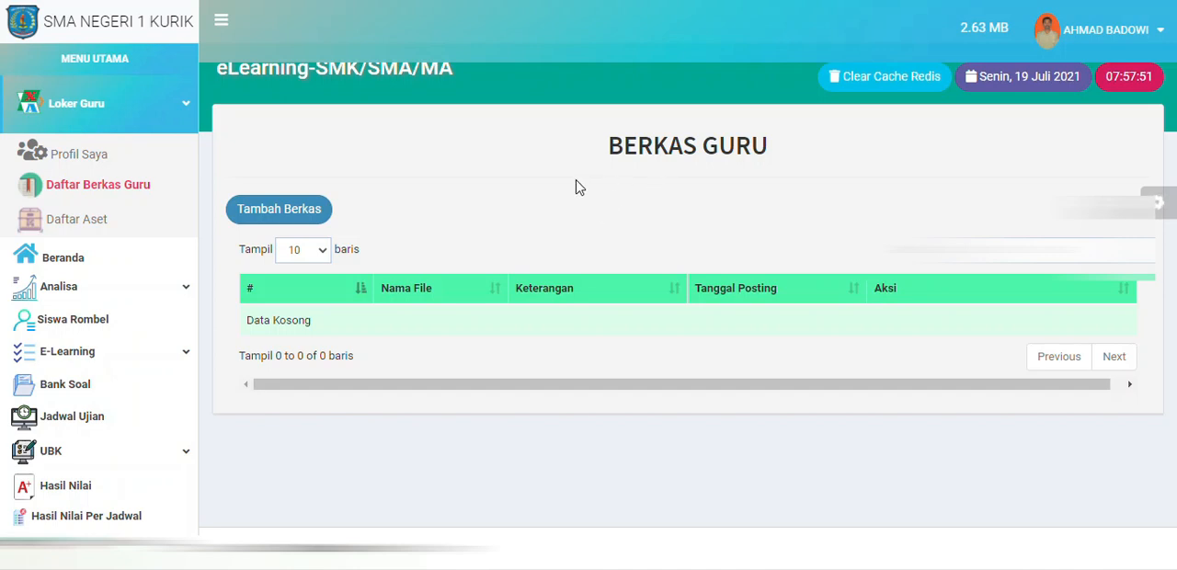
{"action": "left_click", "coordinate": [315, 218]}
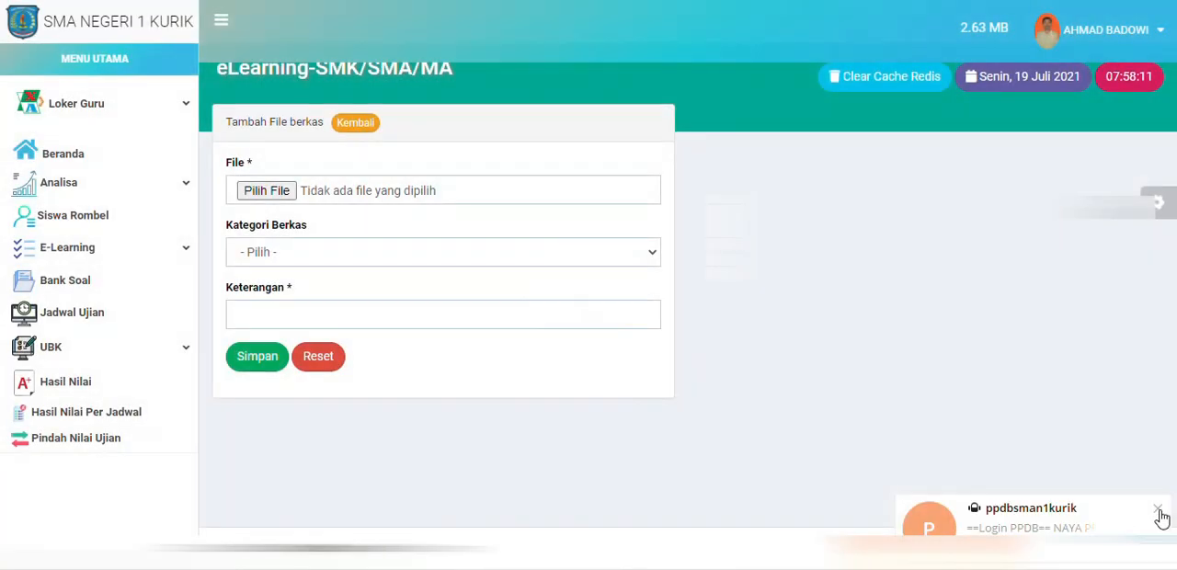
{"action": "left_click", "coordinate": [1158, 511]}
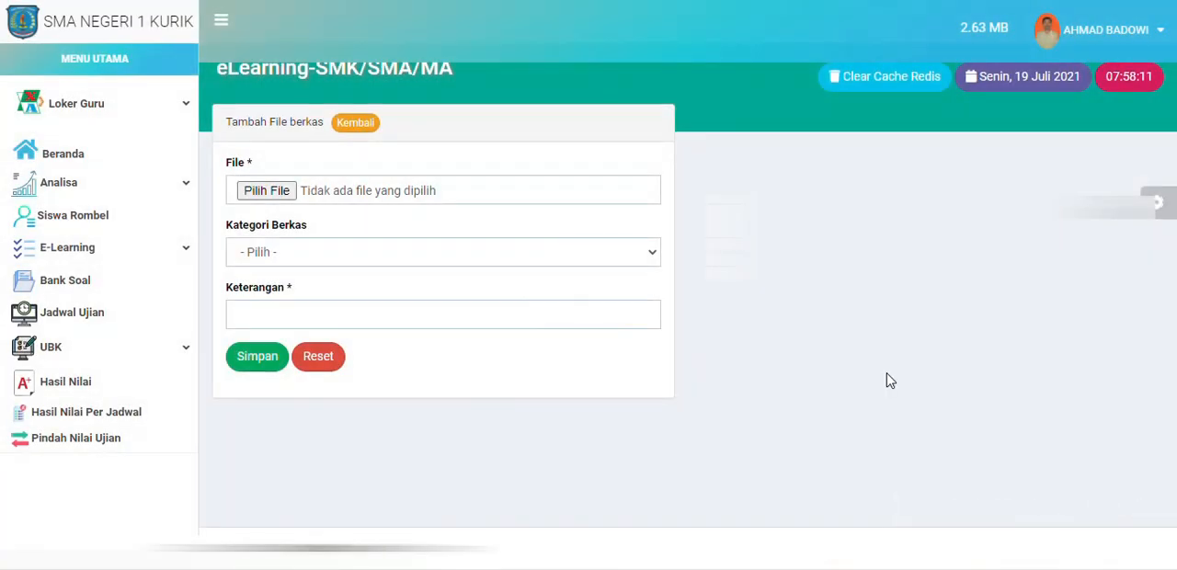
Step: Choose the first scanned letter JPG in the 2021-05-24 folder under Pictures as the new record's file
{"action": "left_click", "coordinate": [269, 191]}
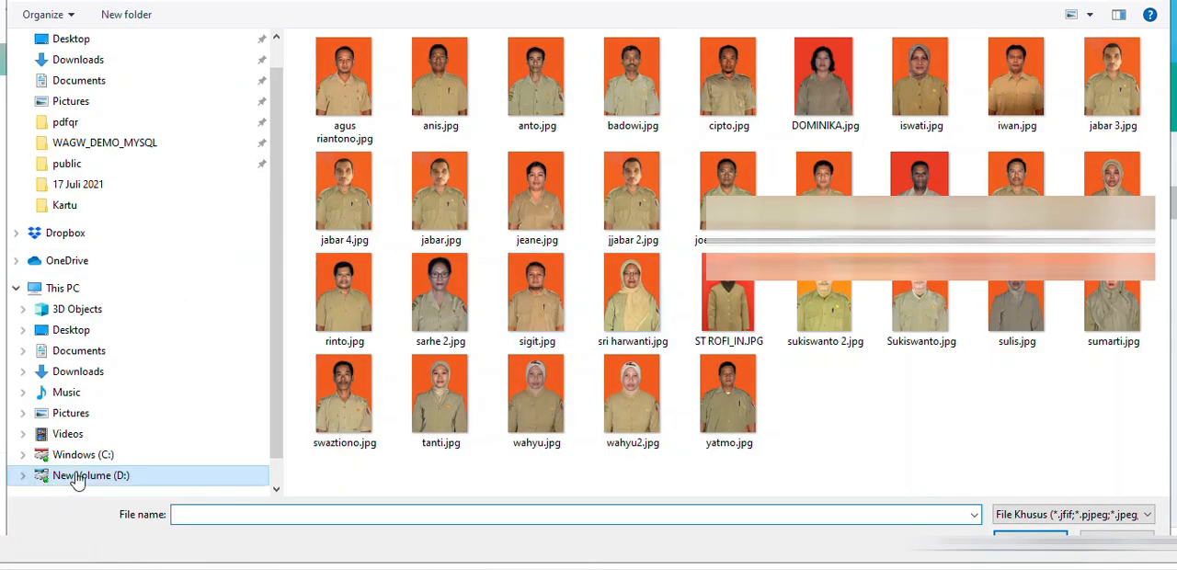
{"action": "left_click", "coordinate": [83, 413]}
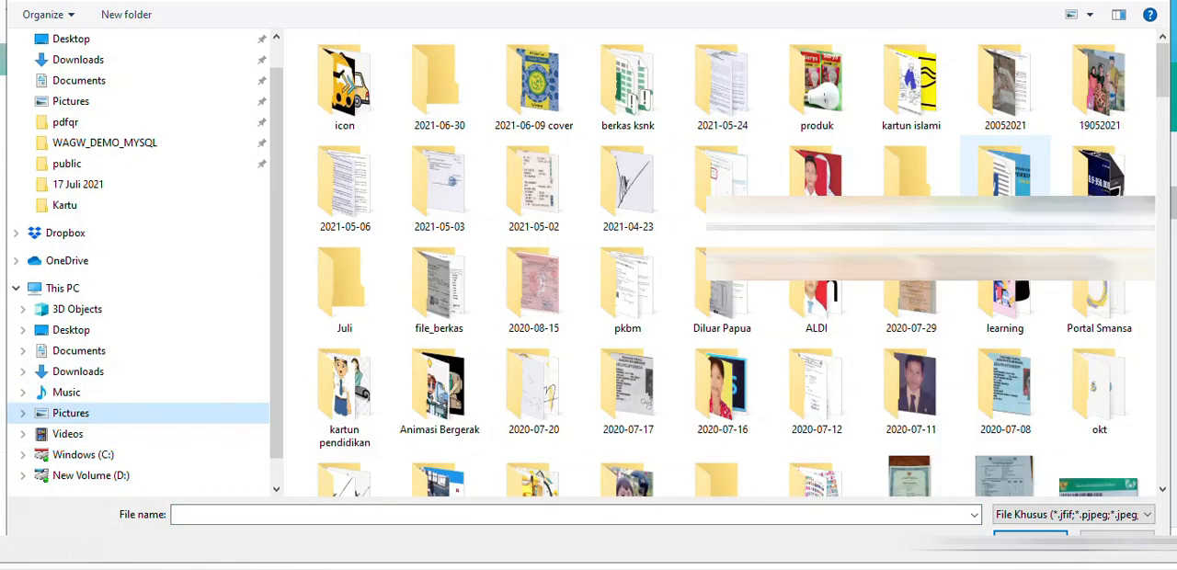
{"action": "double_click", "coordinate": [747, 90]}
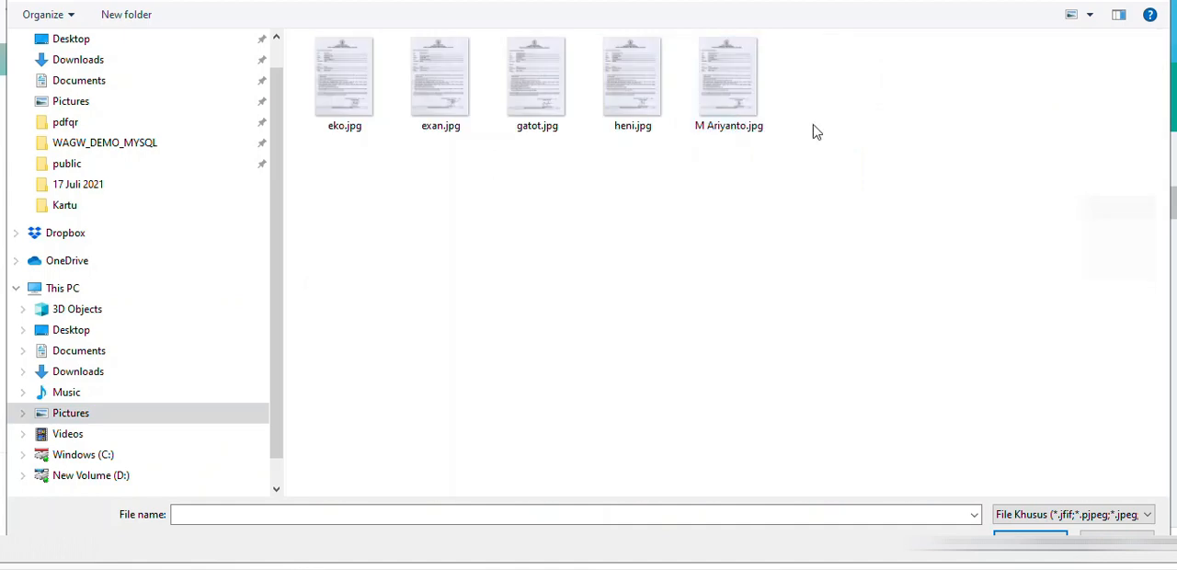
{"action": "left_click", "coordinate": [369, 114]}
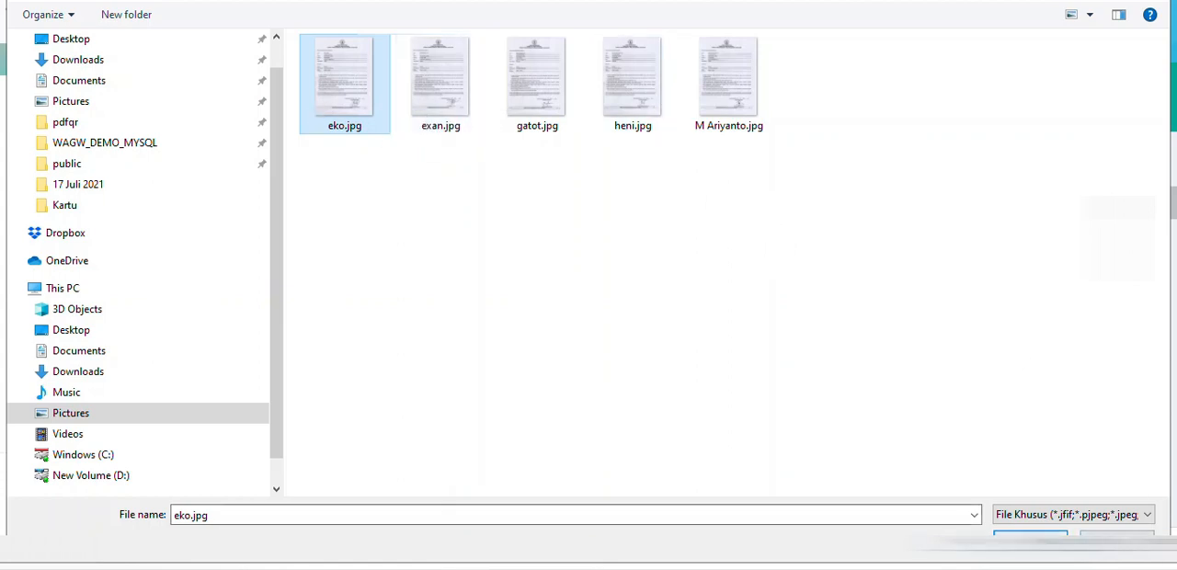
{"action": "left_click", "coordinate": [1041, 536]}
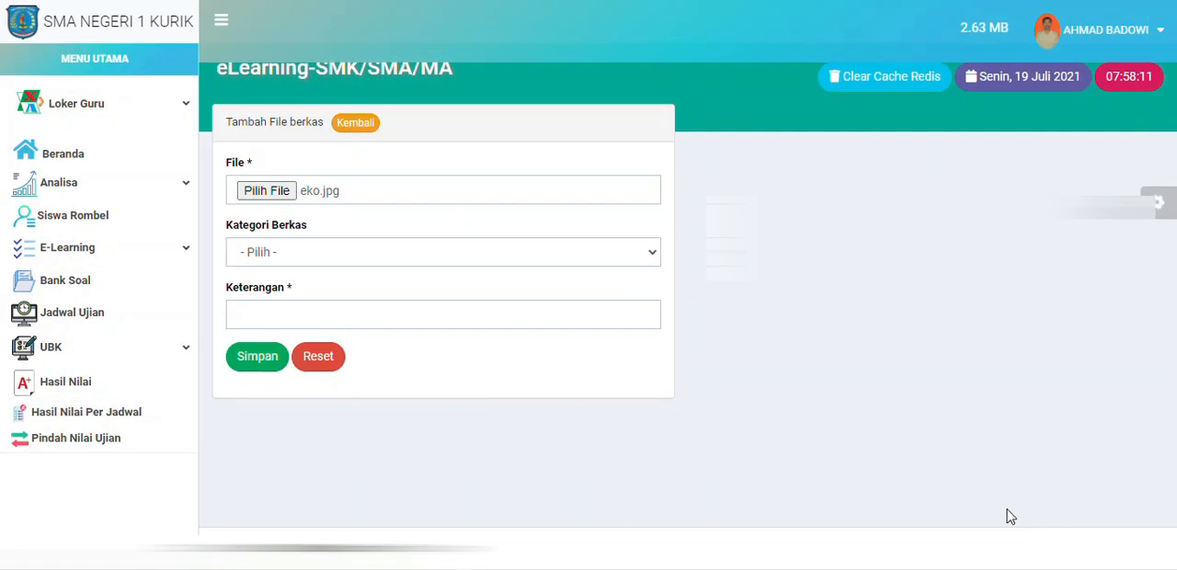
Step: Set the new file's category to LAIN-LAIN and its description to "Berkas Latihan", and save the record
{"action": "left_click", "coordinate": [430, 257]}
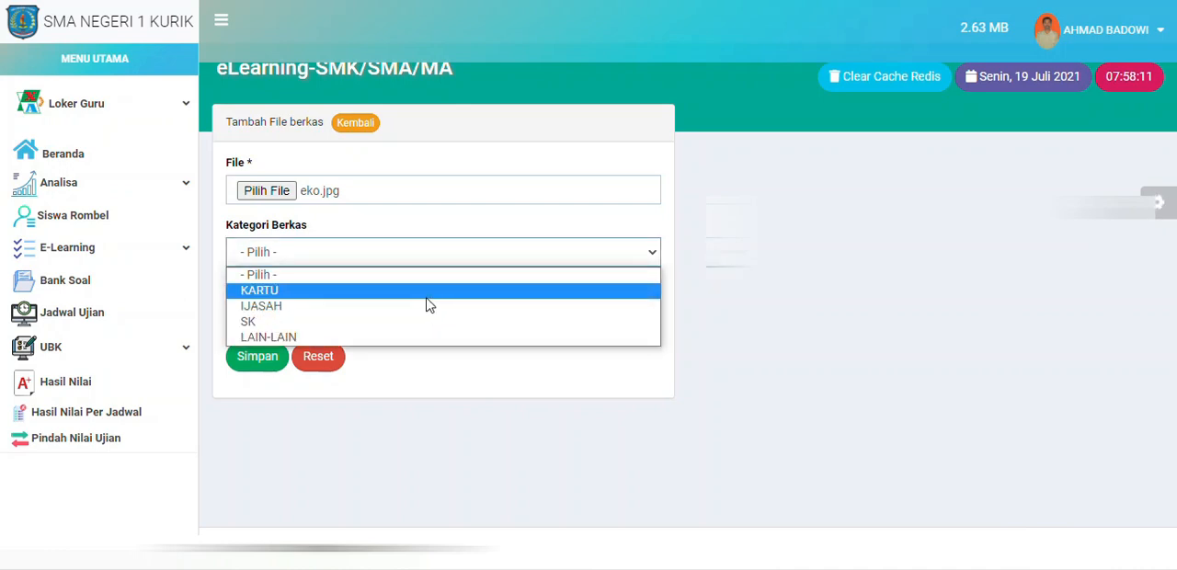
{"action": "left_click", "coordinate": [292, 338]}
{"action": "left_click", "coordinate": [330, 313]}
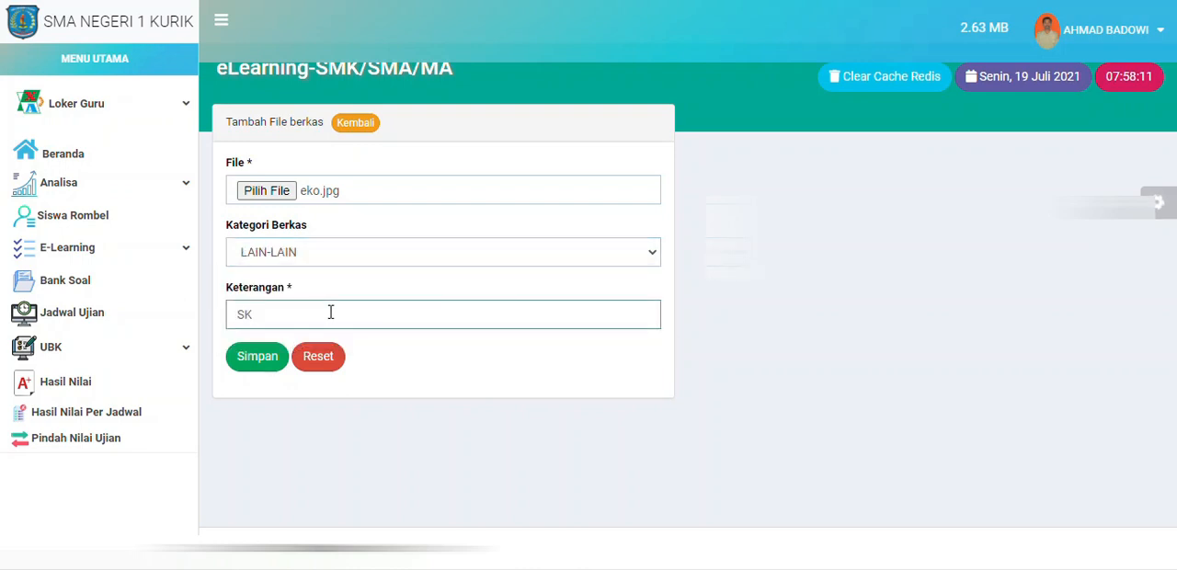
{"action": "type", "text": "Berkas Latihan U"}
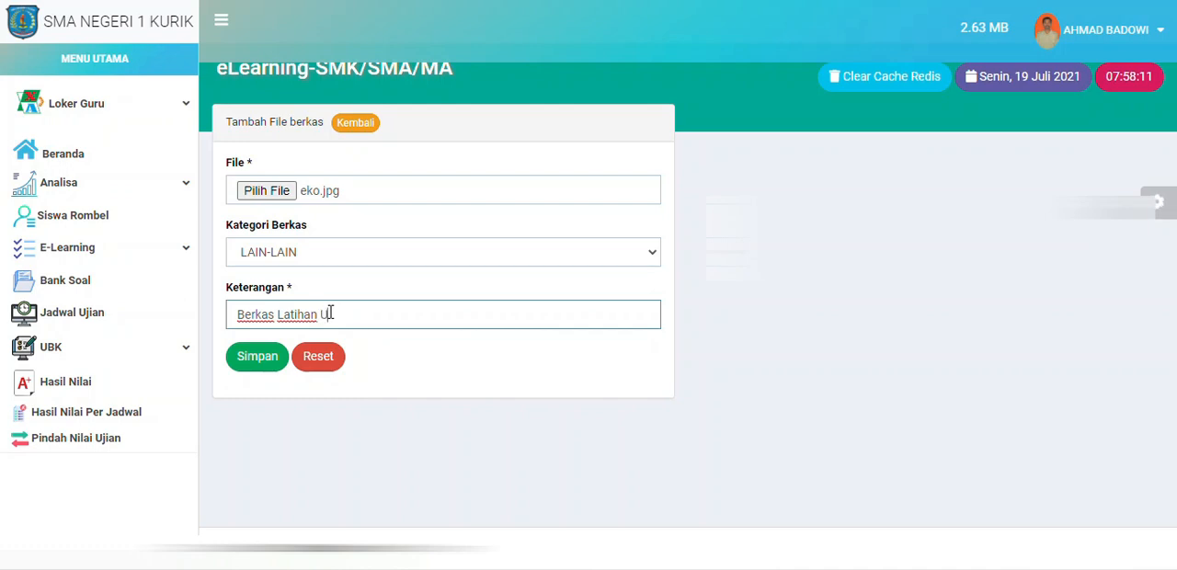
{"action": "key", "text": "BackSpace"}
{"action": "left_click", "coordinate": [268, 367]}
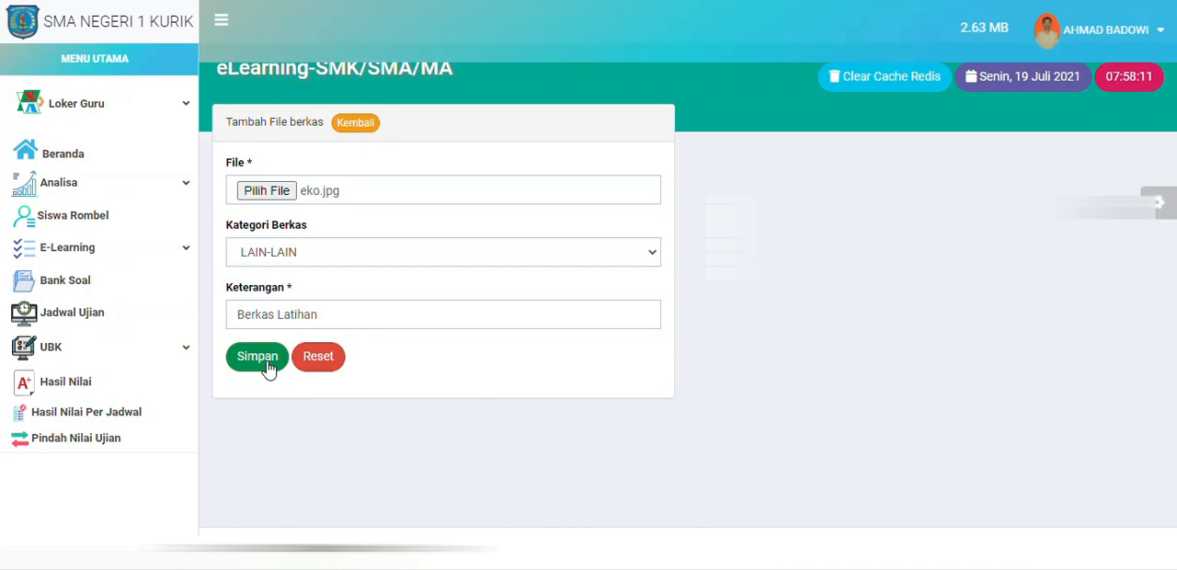
{"action": "left_click", "coordinate": [268, 362]}
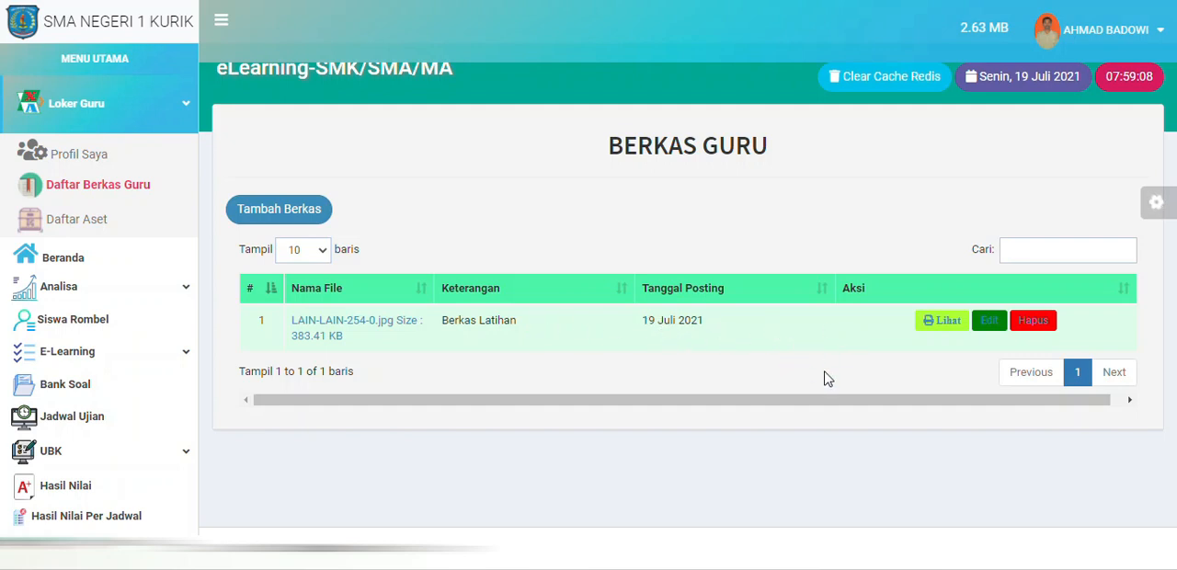
Step: Open the Berkas Latihan file for viewing and force a full page reload to refresh its image
{"action": "left_click", "coordinate": [933, 326]}
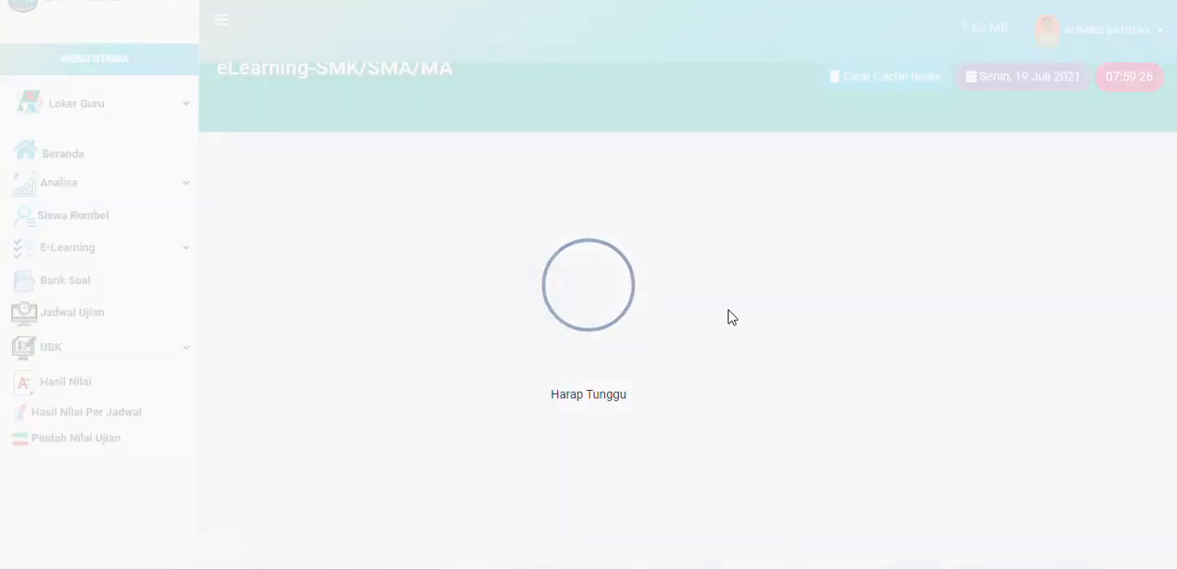
{"action": "scroll", "coordinate": [469, 303], "scroll_direction": "down", "scroll_amount": 1}
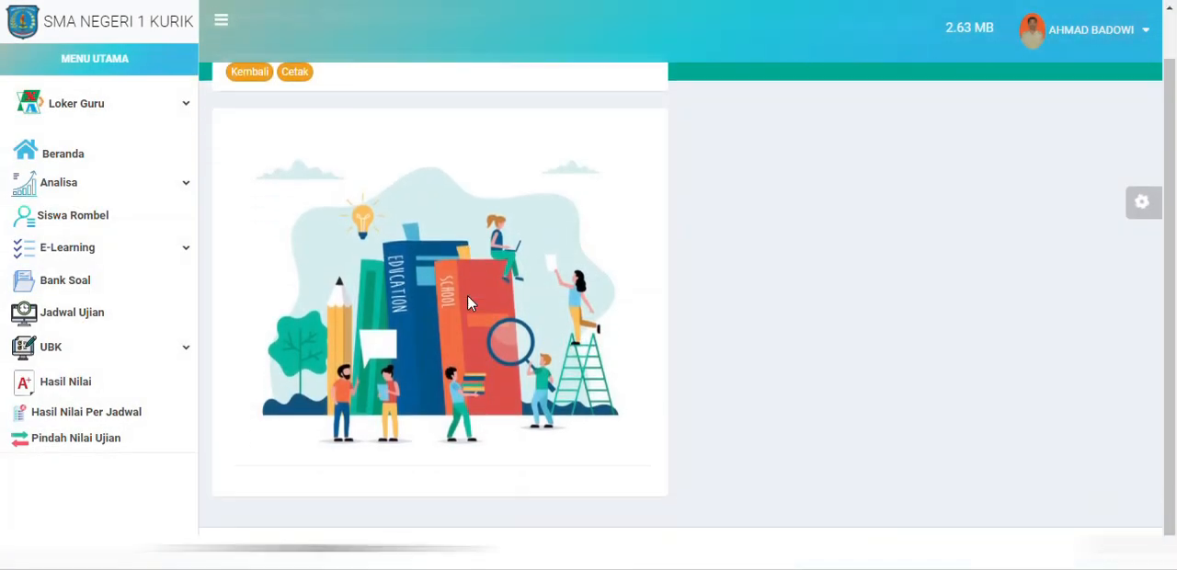
{"action": "scroll", "coordinate": [467, 297], "scroll_direction": "up", "scroll_amount": 1}
{"action": "scroll", "coordinate": [468, 296], "scroll_direction": "down", "scroll_amount": 1}
{"action": "scroll", "coordinate": [469, 296], "scroll_direction": "up", "scroll_amount": 1}
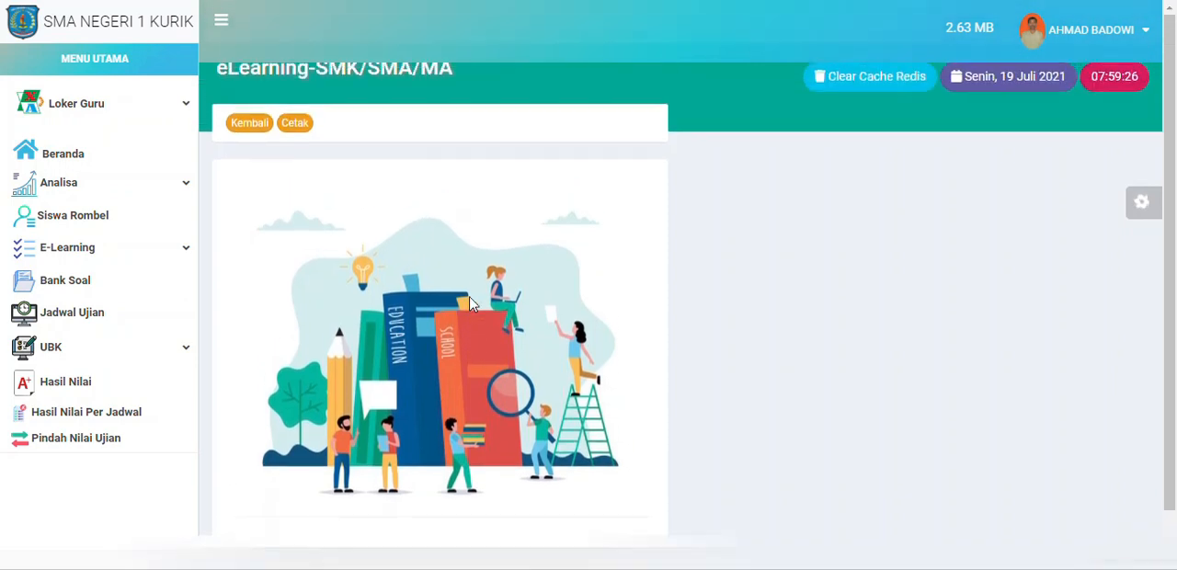
{"action": "scroll", "coordinate": [470, 298], "scroll_direction": "down", "scroll_amount": 1}
{"action": "scroll", "coordinate": [470, 298], "scroll_direction": "up", "scroll_amount": 1}
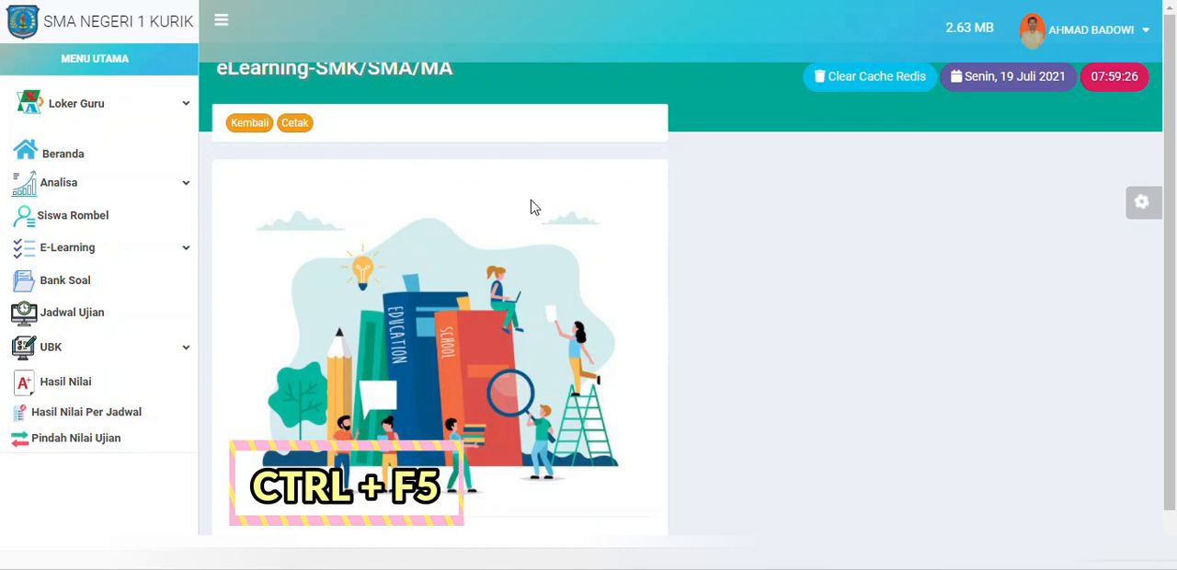
{"action": "key", "text": "ctrl+F5"}
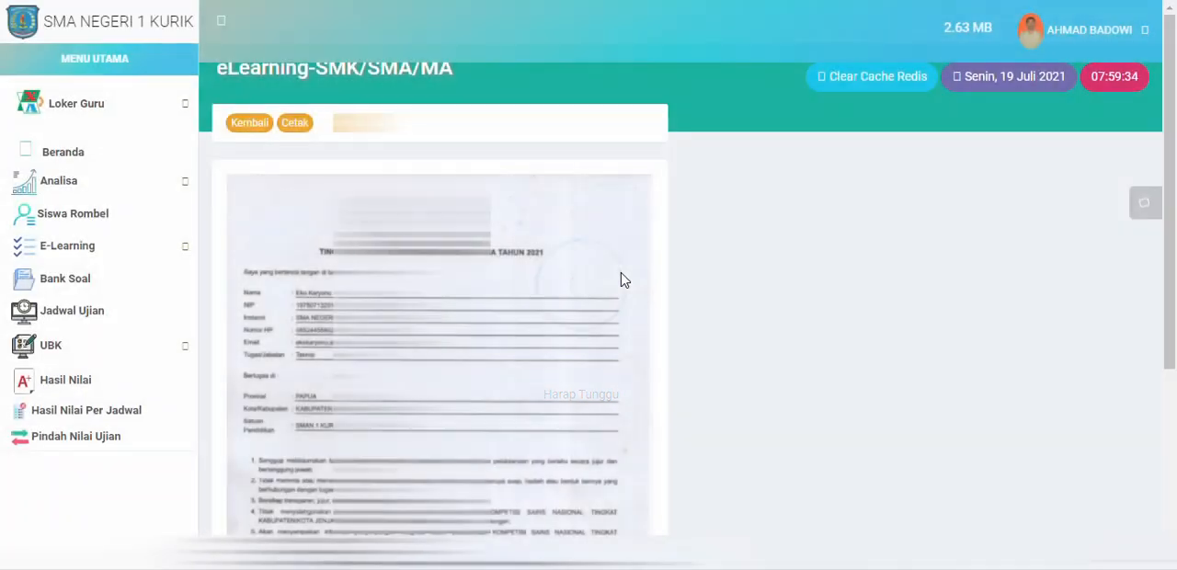
Step: Look through the scanned letter from top to bottom on the file's view page
{"action": "scroll", "coordinate": [621, 276], "scroll_direction": "down", "scroll_amount": 3}
{"action": "scroll", "coordinate": [621, 273], "scroll_direction": "up", "scroll_amount": 3}
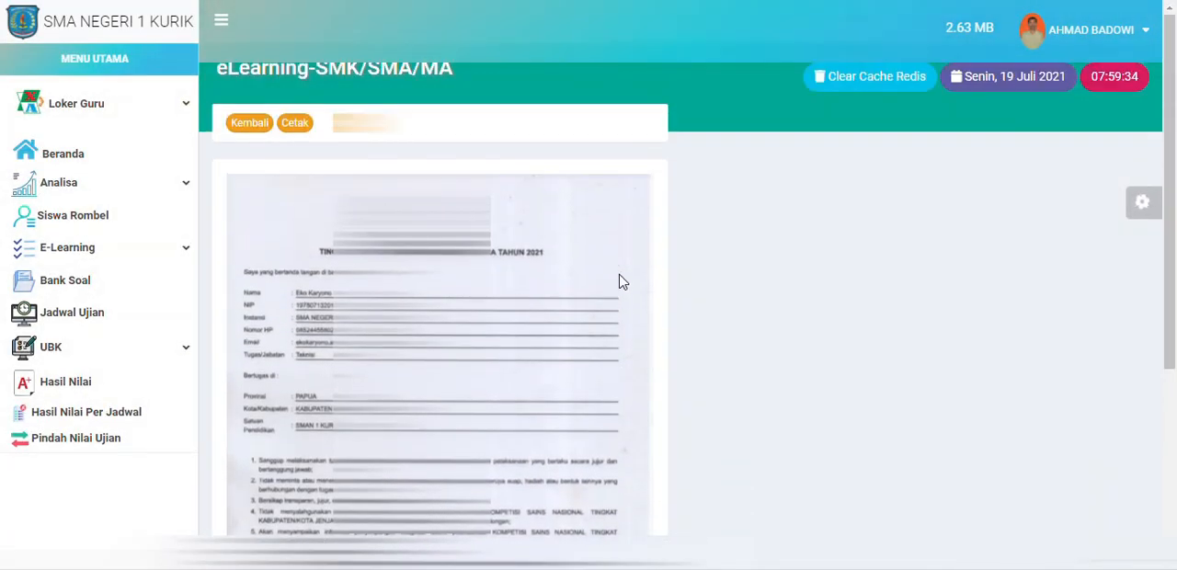
{"action": "scroll", "coordinate": [618, 275], "scroll_direction": "down", "scroll_amount": 3}
{"action": "scroll", "coordinate": [605, 286], "scroll_direction": "up", "scroll_amount": 3}
{"action": "scroll", "coordinate": [606, 285], "scroll_direction": "down", "scroll_amount": 3}
{"action": "scroll", "coordinate": [606, 285], "scroll_direction": "up", "scroll_amount": 3}
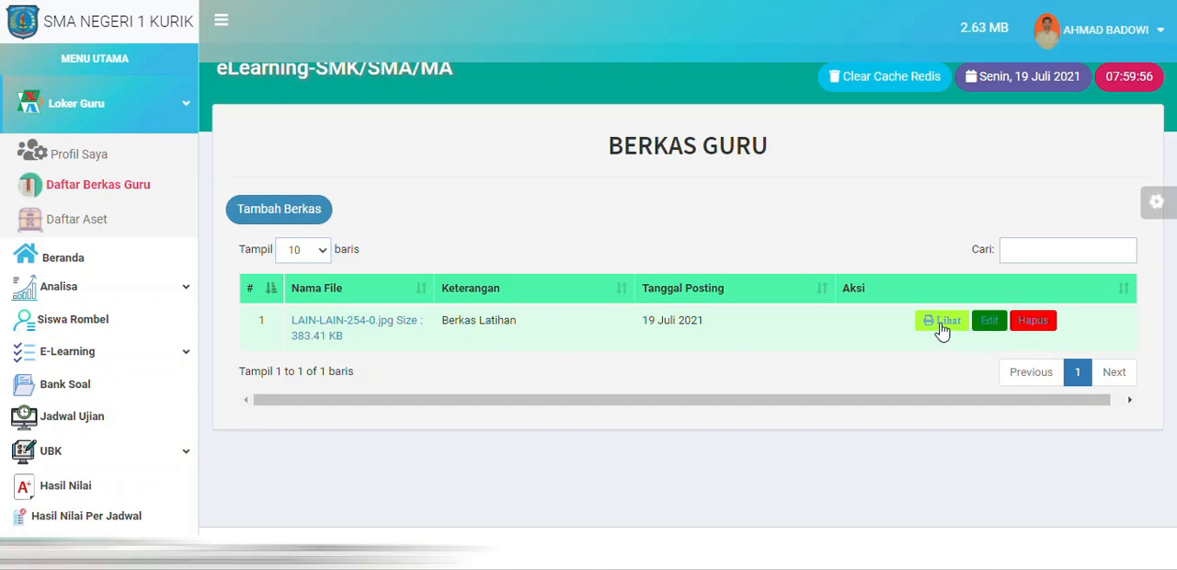
Step: Open the Berkas Latihan record for editing and review its image preview and file replacement options
{"action": "left_click", "coordinate": [987, 328]}
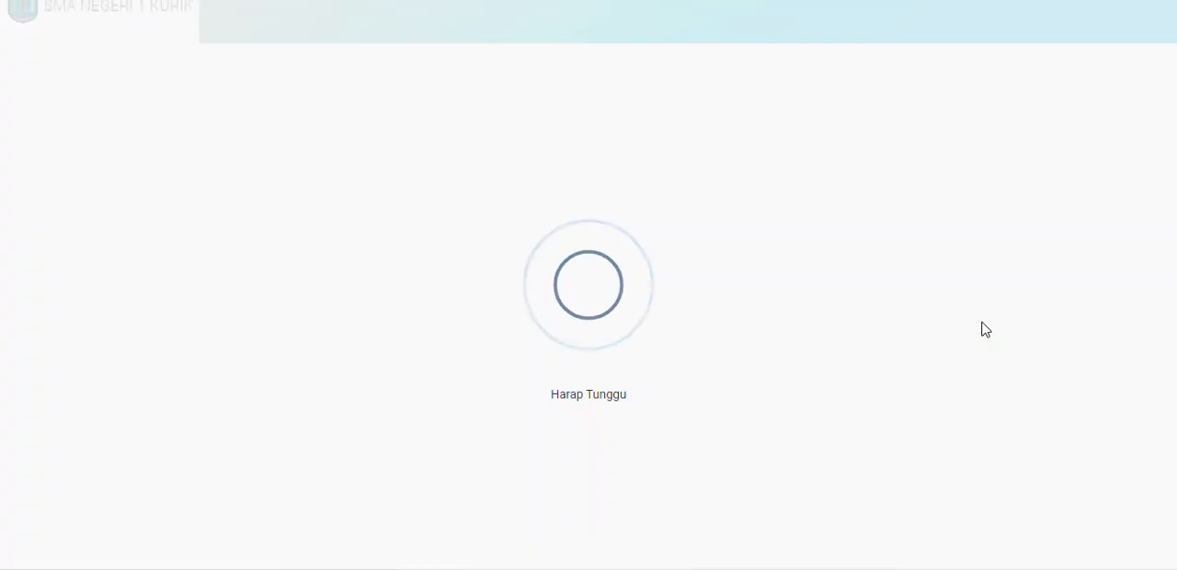
{"action": "scroll", "coordinate": [457, 250], "scroll_direction": "down", "scroll_amount": 5}
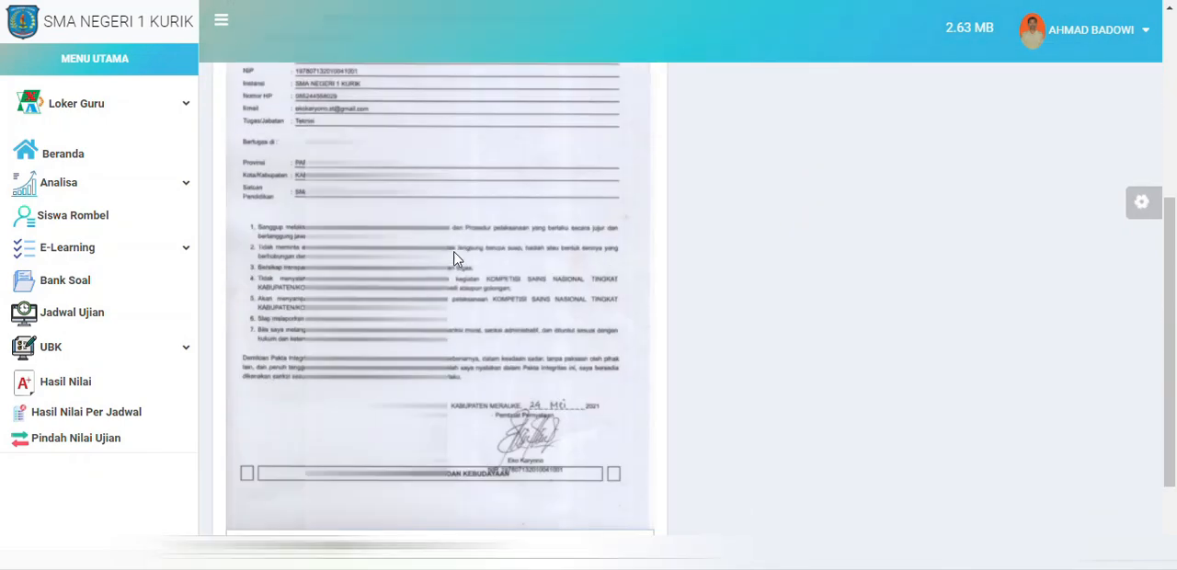
{"action": "scroll", "coordinate": [451, 257], "scroll_direction": "up", "scroll_amount": 5}
{"action": "scroll", "coordinate": [452, 262], "scroll_direction": "down", "scroll_amount": 5}
{"action": "scroll", "coordinate": [452, 267], "scroll_direction": "down", "scroll_amount": 1}
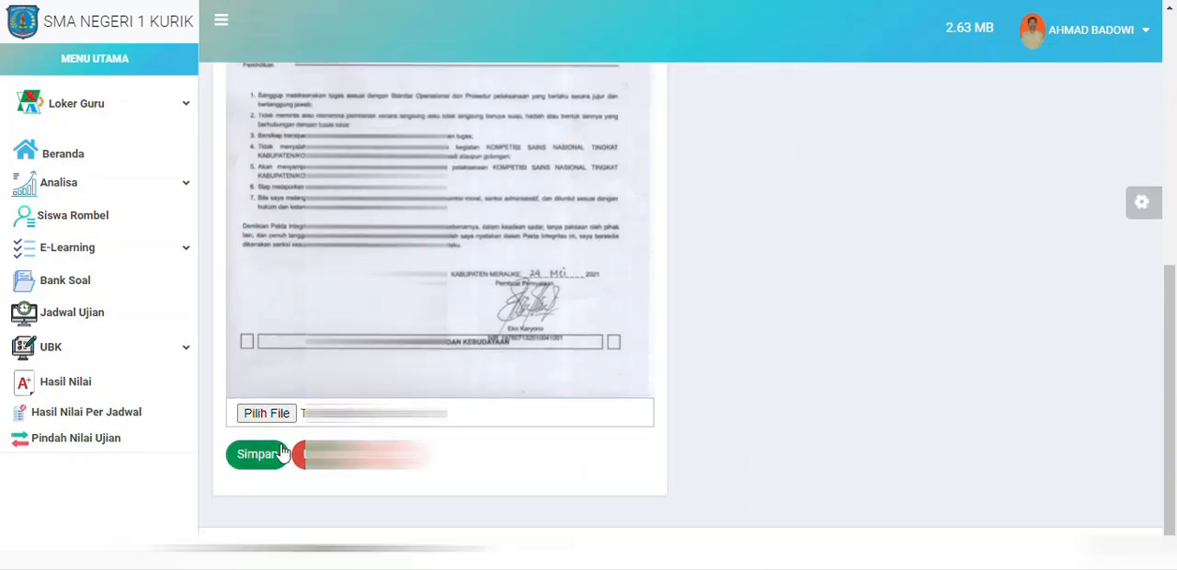
{"action": "scroll", "coordinate": [368, 386], "scroll_direction": "up", "scroll_amount": 6}
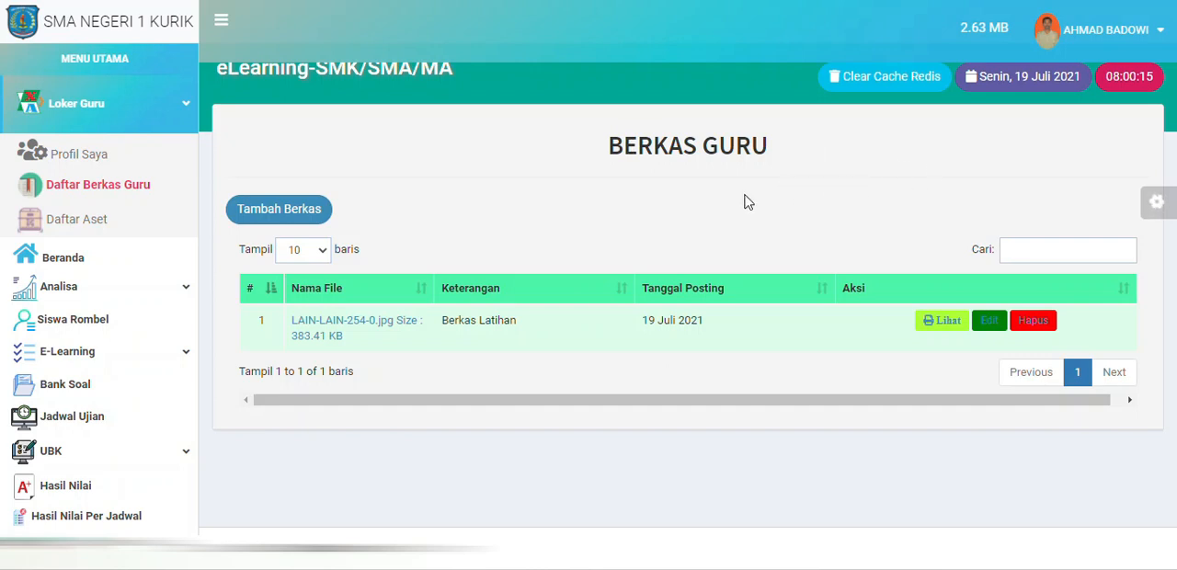
Step: Open the teacher's asset list, bring up the new asset form and check the available Kategori/Merek choices
{"action": "left_click", "coordinate": [96, 222]}
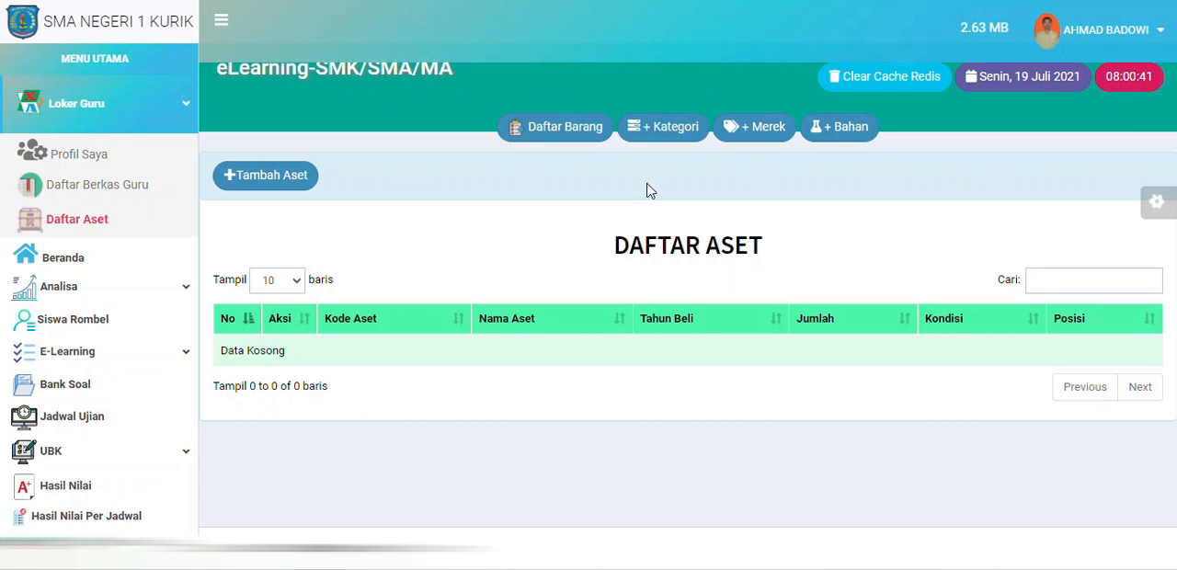
{"action": "left_click", "coordinate": [308, 186]}
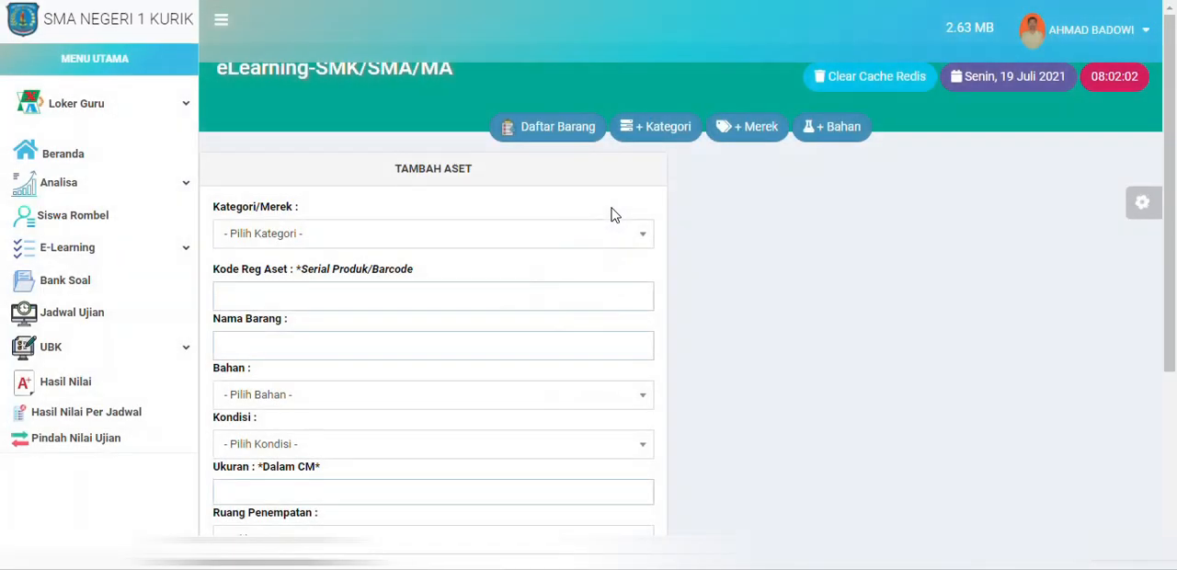
{"action": "left_click", "coordinate": [587, 233]}
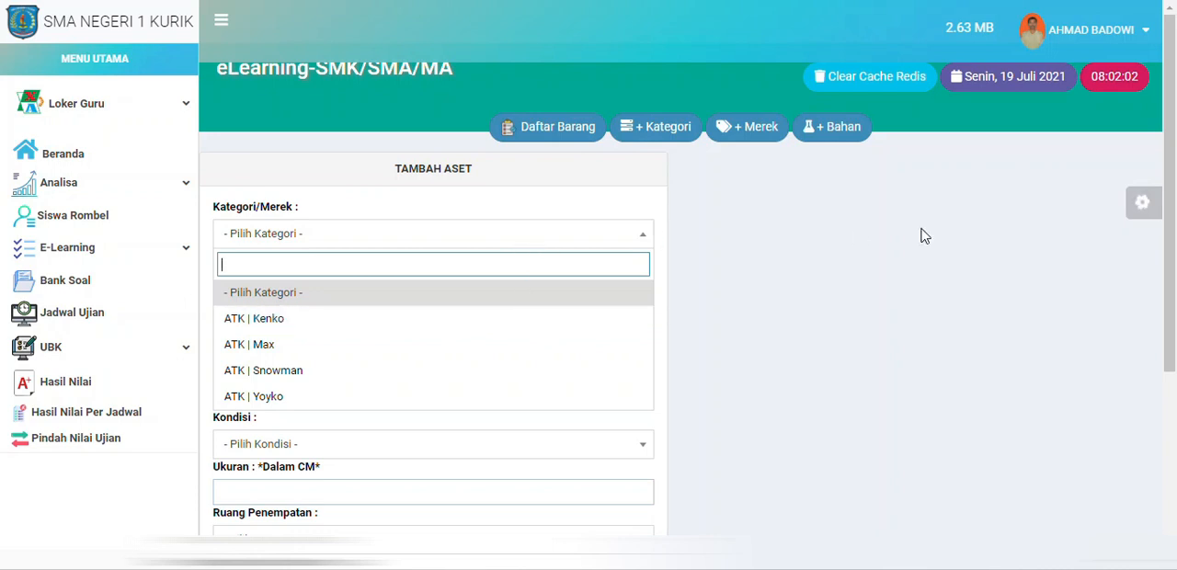
{"action": "left_click", "coordinate": [752, 258]}
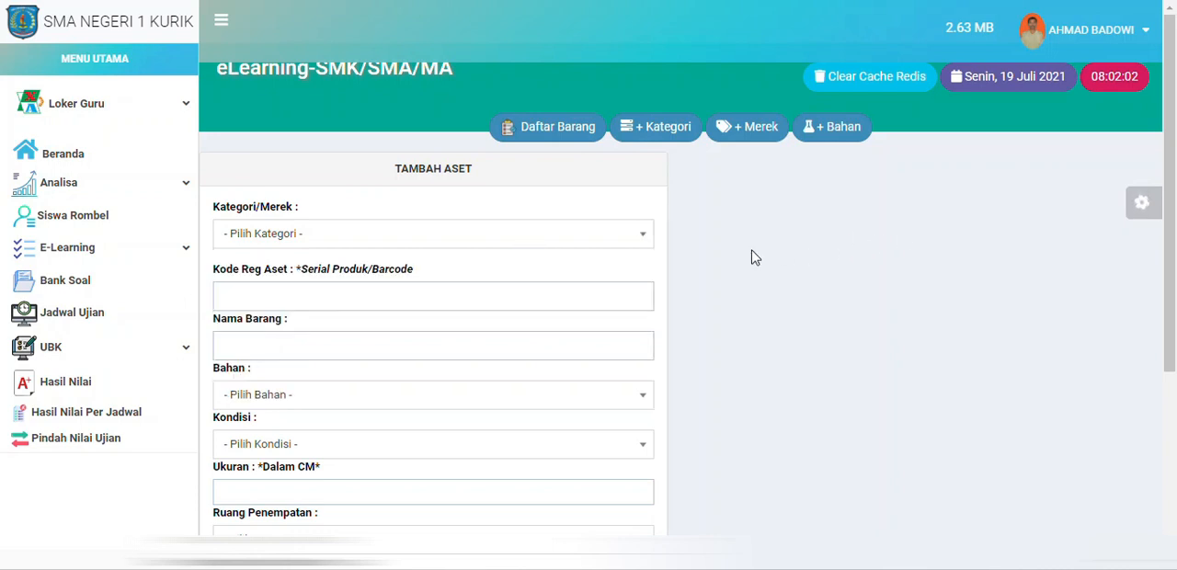
Step: Open the asset category page and look over its entry form and existing categories
{"action": "left_click", "coordinate": [680, 140]}
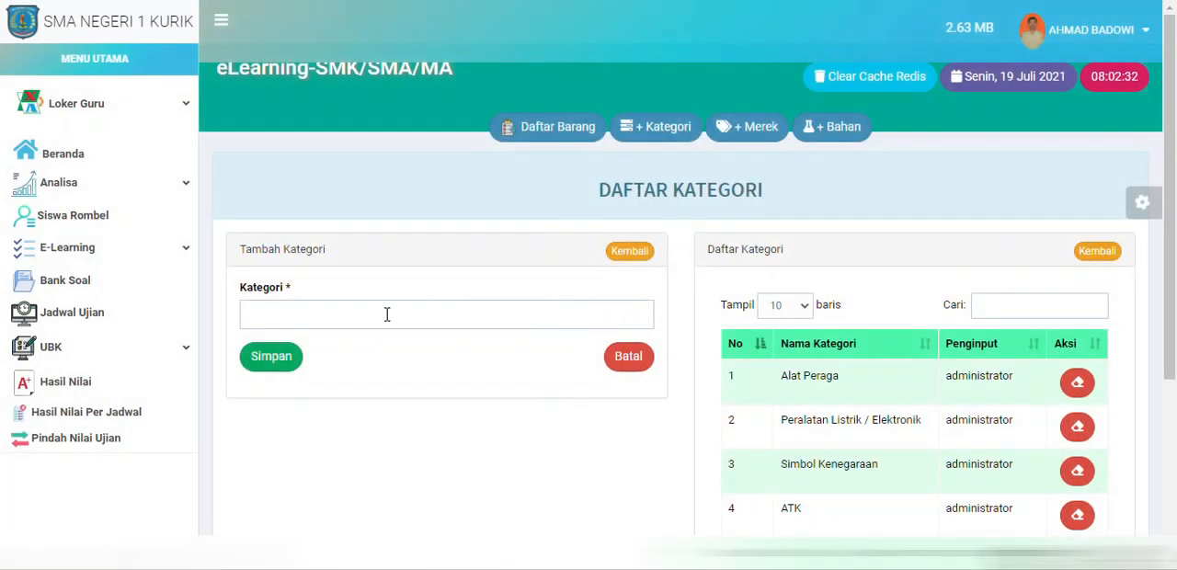
{"action": "left_click", "coordinate": [387, 316]}
{"action": "scroll", "coordinate": [828, 387], "scroll_direction": "down", "scroll_amount": 2}
{"action": "scroll", "coordinate": [831, 341], "scroll_direction": "up", "scroll_amount": 2}
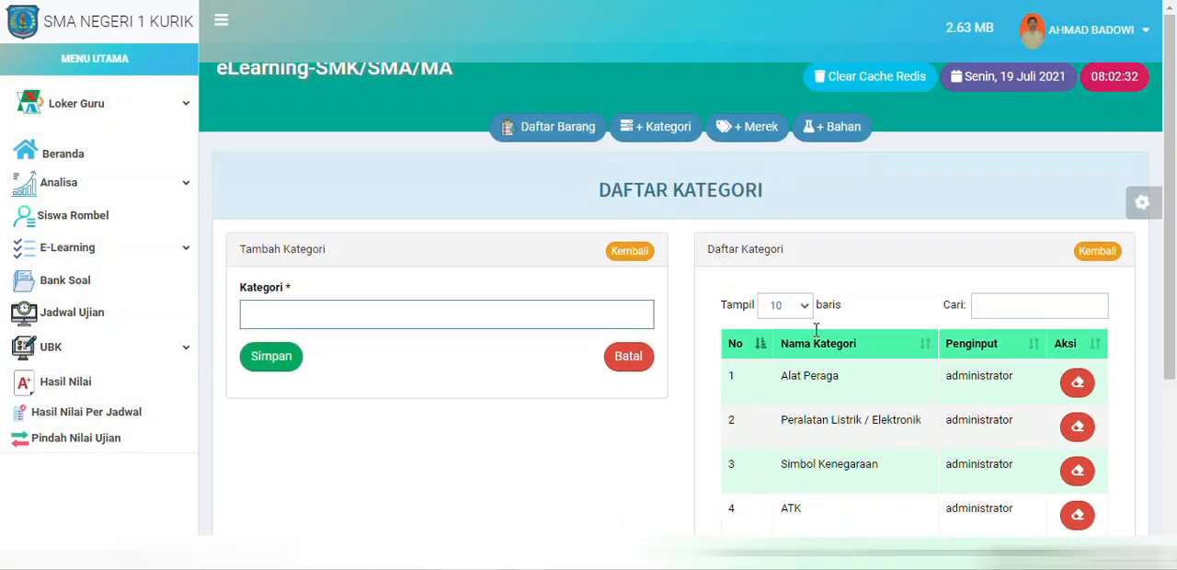
Step: Add the brand "Lokal (Mebel Jaya)" under the ATK category, save it and dismiss the confirmation
{"action": "left_click", "coordinate": [749, 133]}
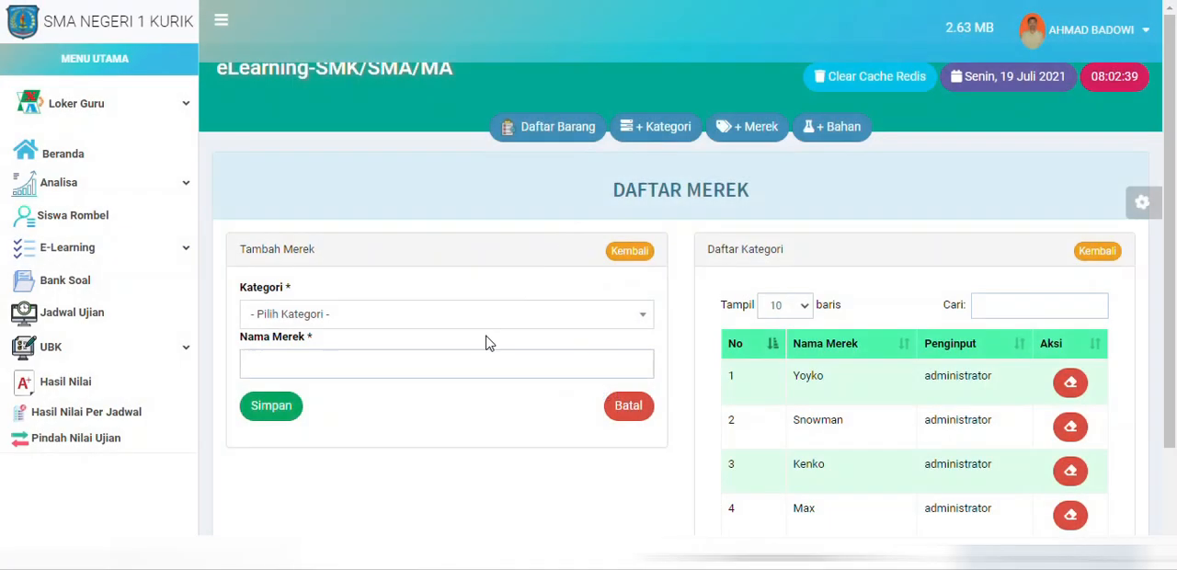
{"action": "left_click", "coordinate": [507, 328]}
{"action": "left_click", "coordinate": [487, 470]}
{"action": "left_click", "coordinate": [475, 353]}
{"action": "type", "text": "Lokal"}
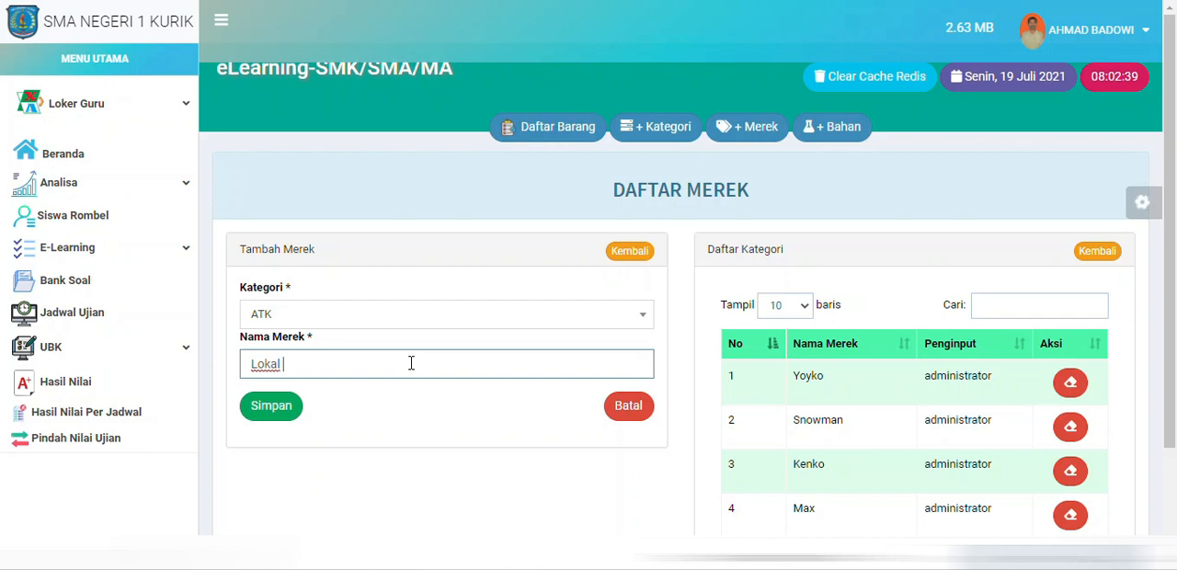
{"action": "type", "text": "Mebel Jaya"}
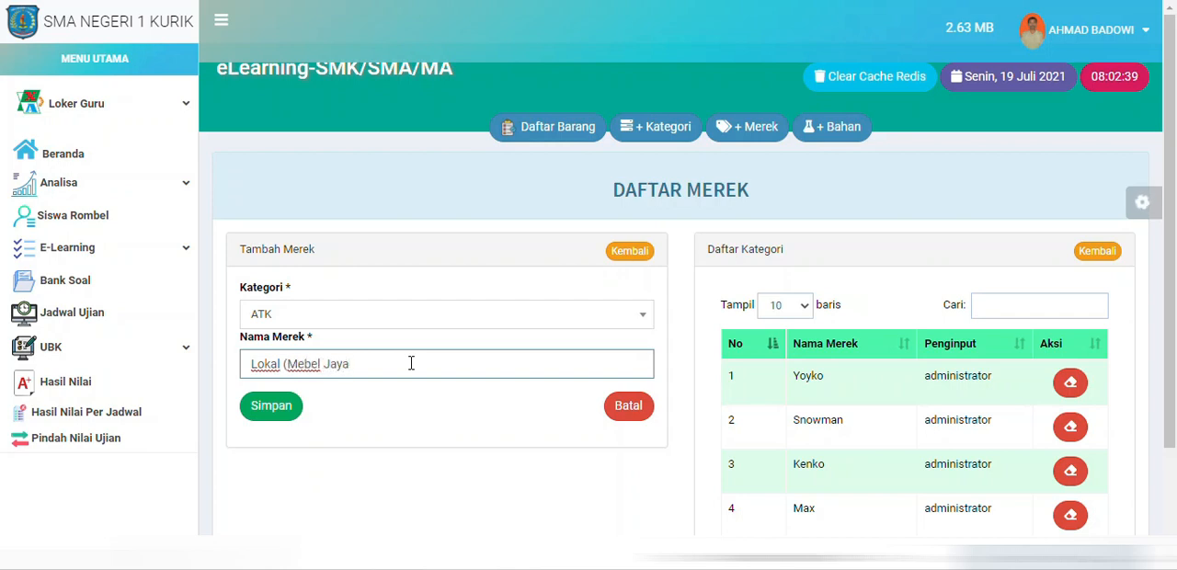
{"action": "left_click", "coordinate": [284, 411]}
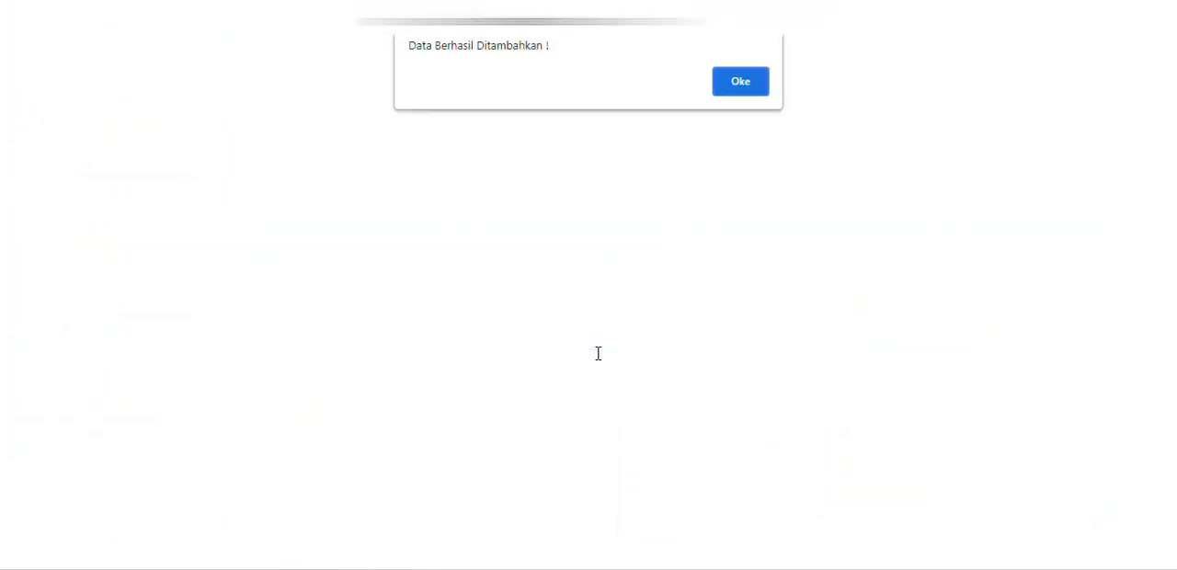
{"action": "left_click", "coordinate": [736, 85]}
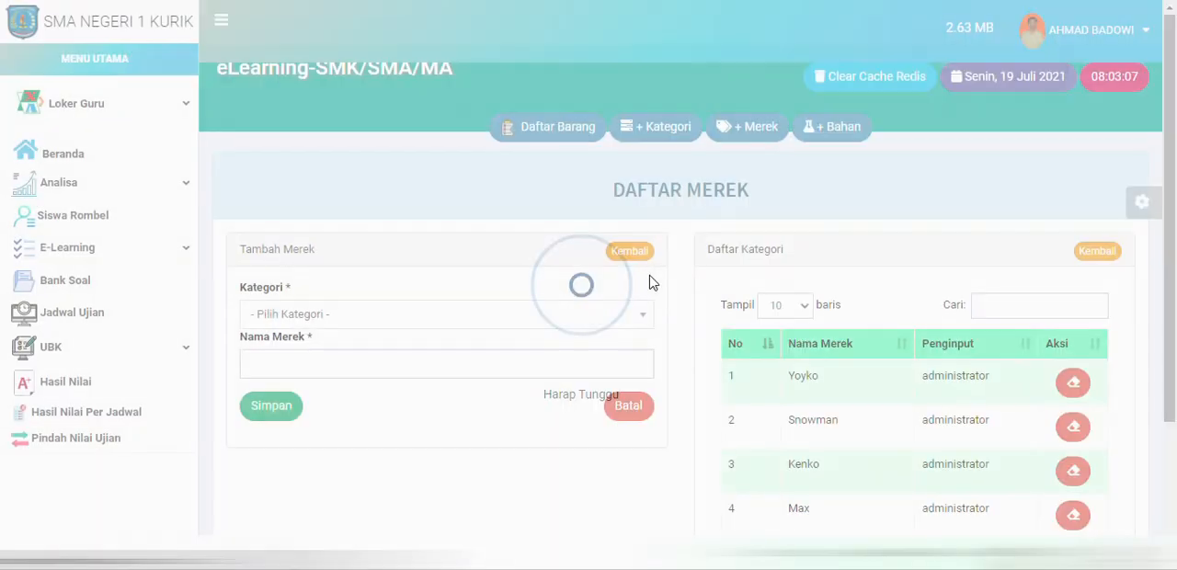
Step: Start a new asset from the asset list and set its category/brand to ATK | Lokal (Mebel Jaya)
{"action": "left_click", "coordinate": [566, 137]}
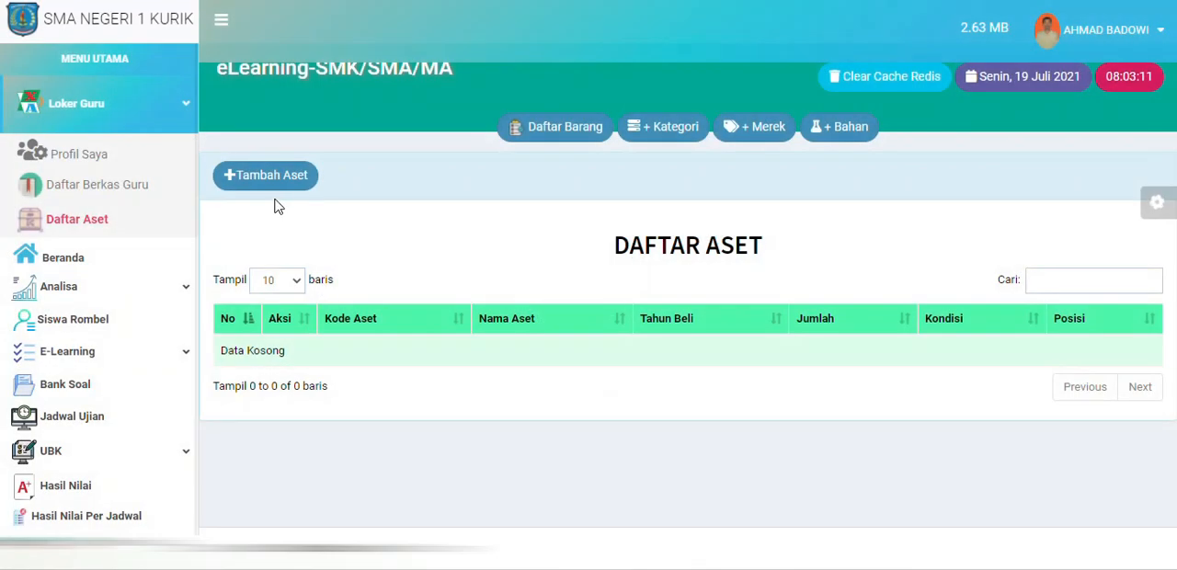
{"action": "left_click", "coordinate": [272, 175]}
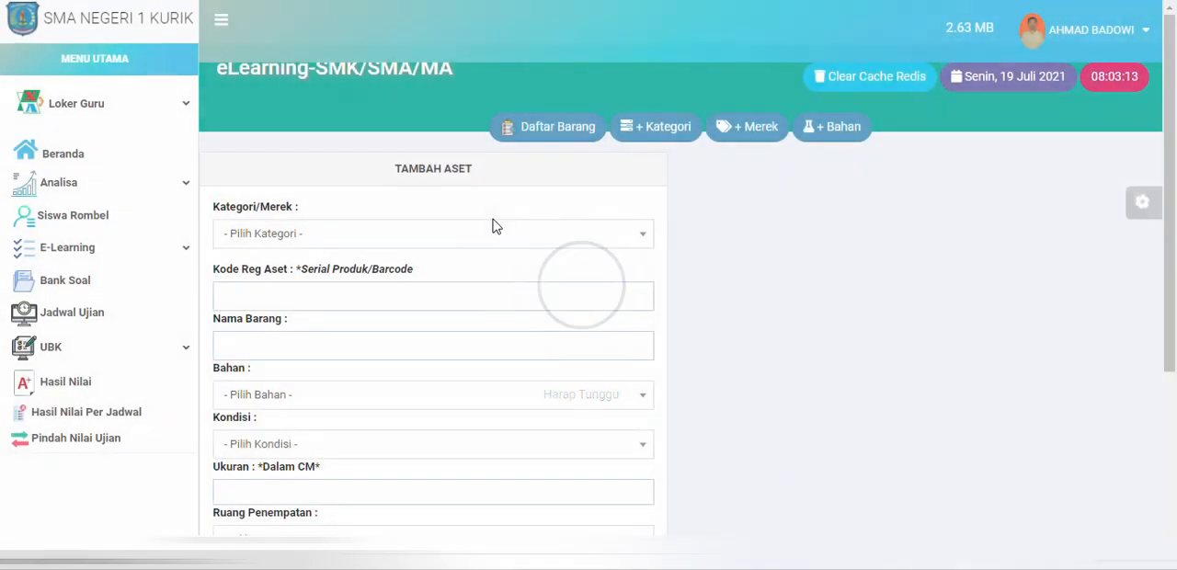
{"action": "left_click", "coordinate": [555, 245]}
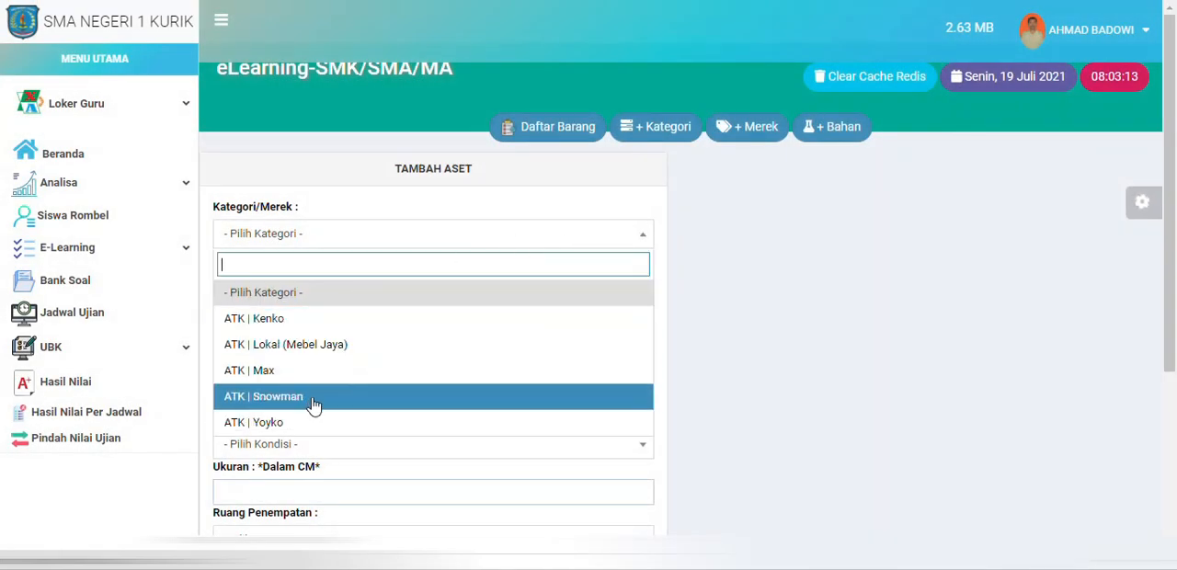
{"action": "left_click", "coordinate": [329, 346]}
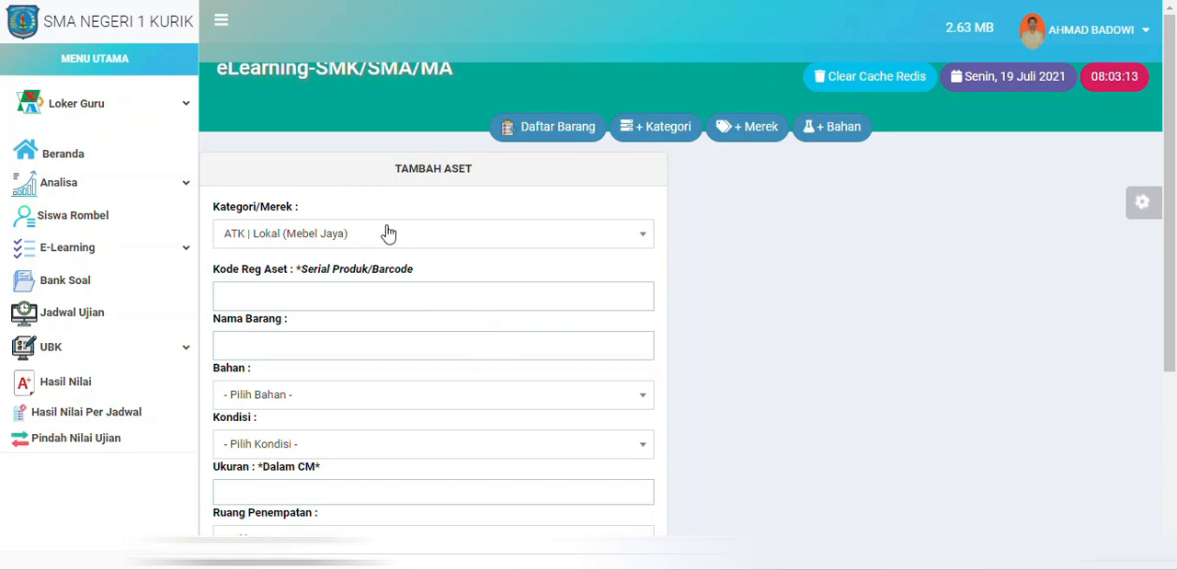
Step: Set the new asset's placement room (Ruang Penempatan) to X-IPA-1
{"action": "left_click", "coordinate": [348, 300]}
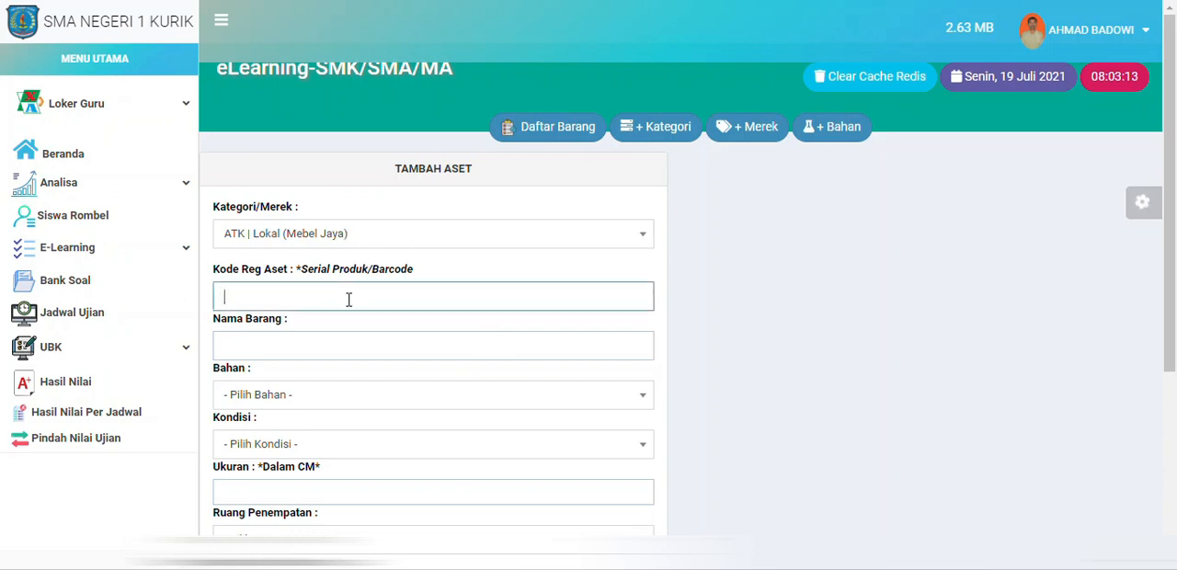
{"action": "scroll", "coordinate": [362, 310], "scroll_direction": "down", "scroll_amount": 2}
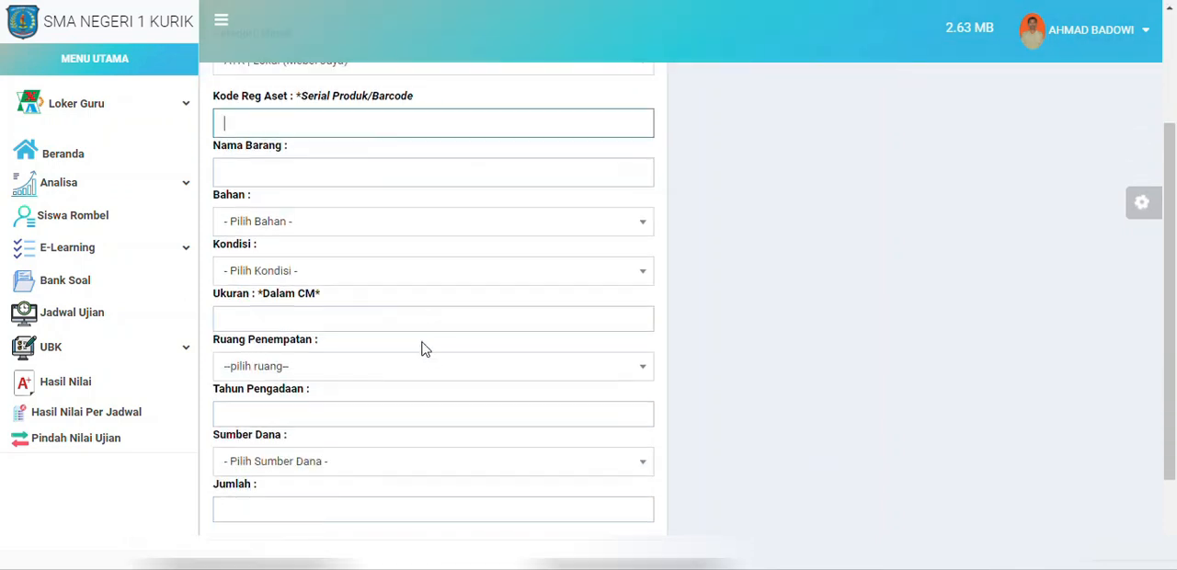
{"action": "left_click", "coordinate": [374, 368]}
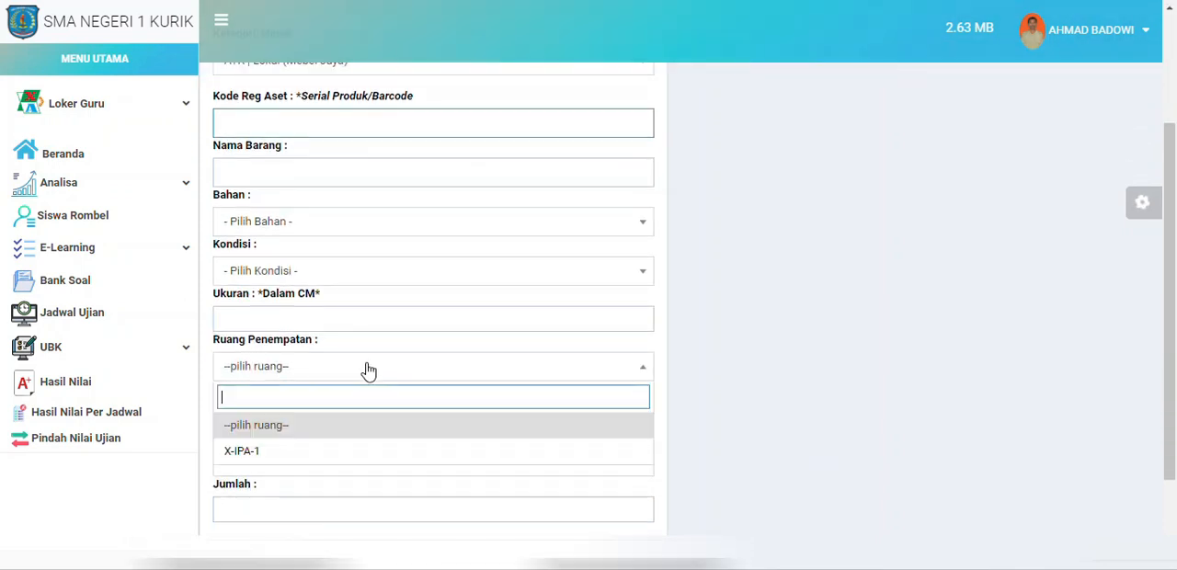
{"action": "left_click", "coordinate": [283, 453]}
{"action": "scroll", "coordinate": [375, 368], "scroll_direction": "up", "scroll_amount": 2}
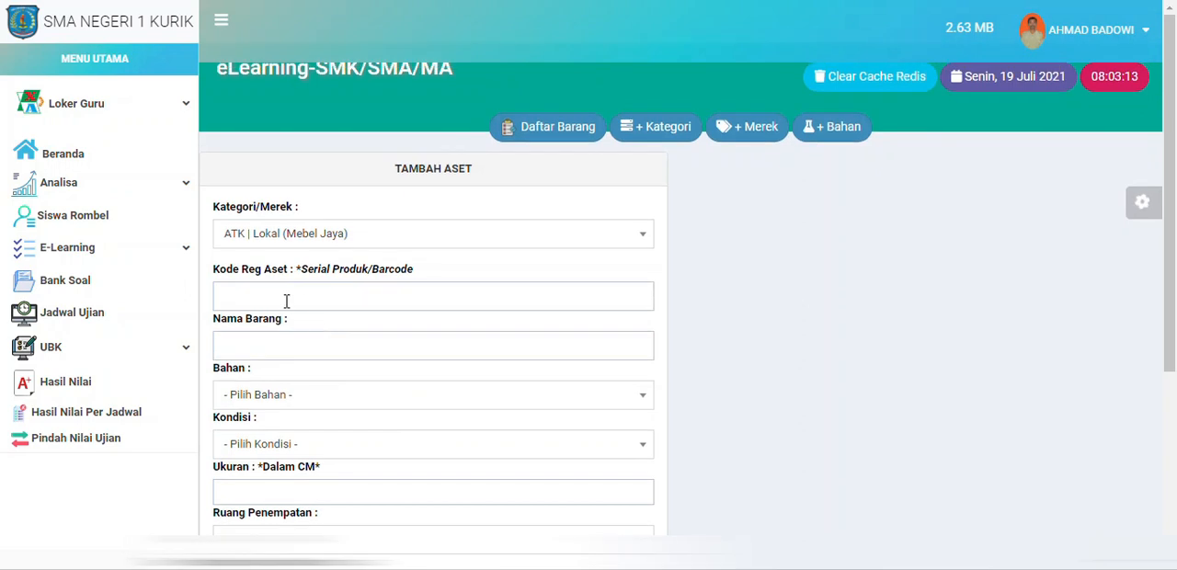
Step: Enter the asset code XI-IPA-1_001 and the item name "Papan Tulis (White Board)" in the new asset form
{"action": "left_click", "coordinate": [274, 296]}
{"action": "type", "text": "X"}
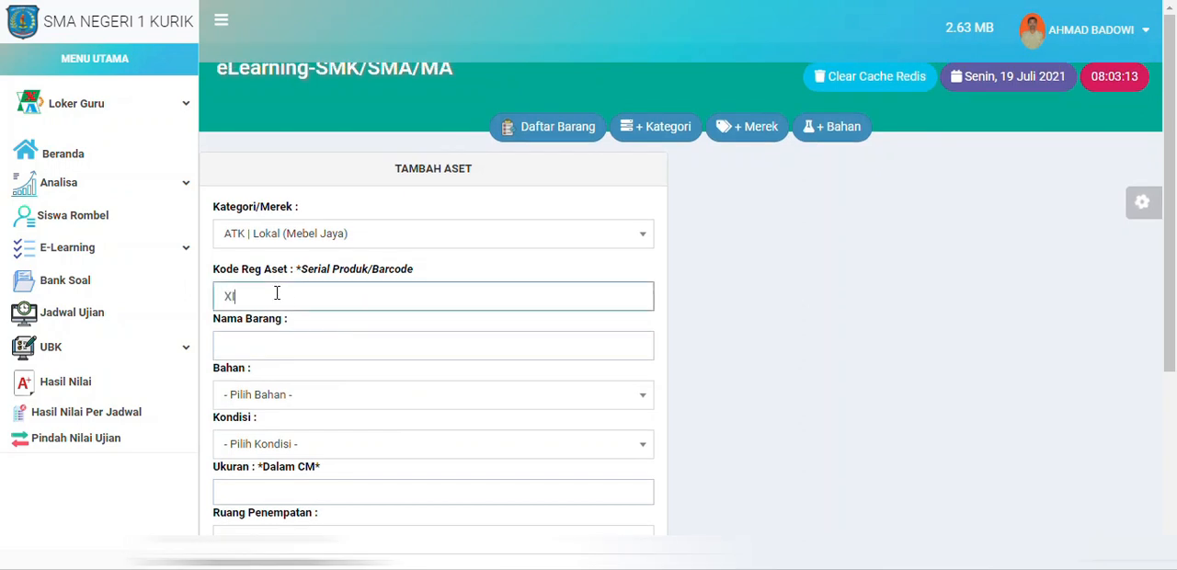
{"action": "type", "text": "I-IPA-1_001"}
{"action": "left_click", "coordinate": [361, 351]}
{"action": "type", "text": "Papan "}
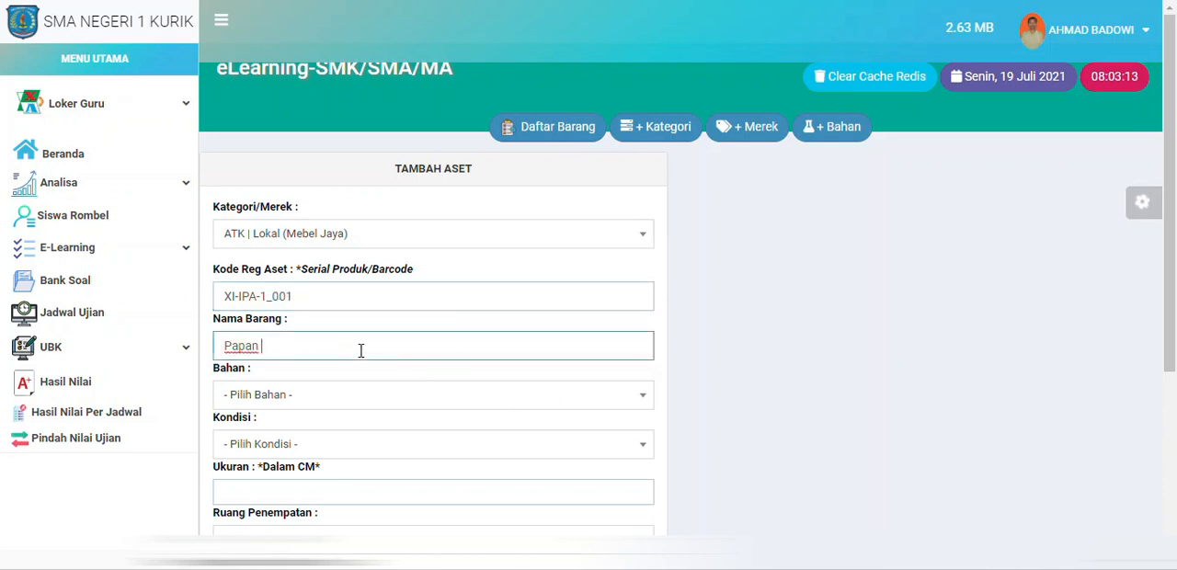
{"action": "type", "text": "Tulis (Withe Board"}
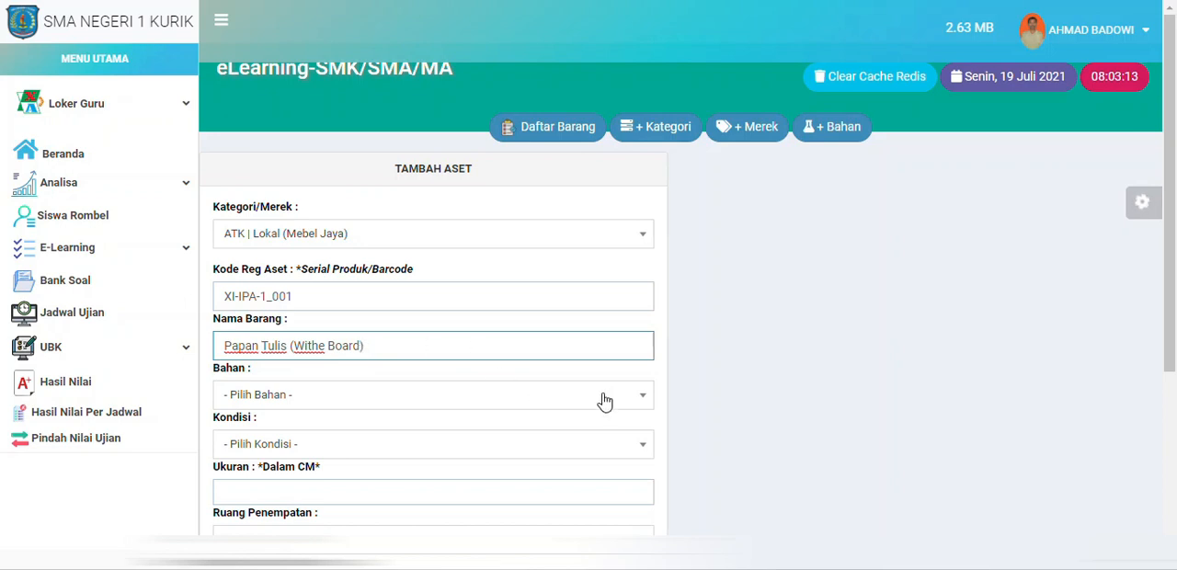
{"action": "scroll", "coordinate": [696, 333], "scroll_direction": "down", "scroll_amount": 1}
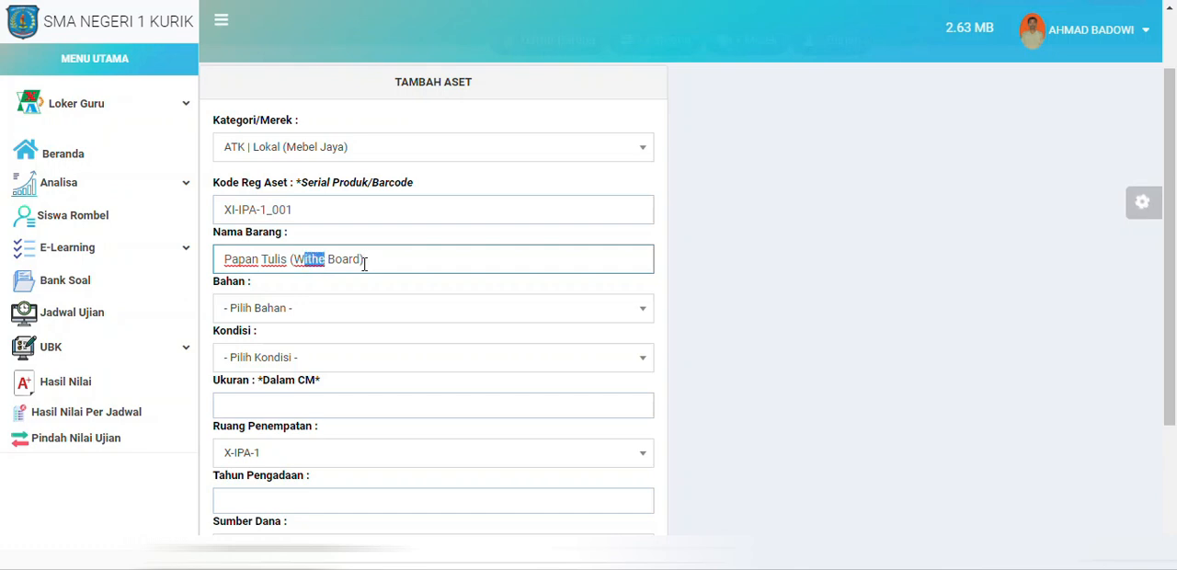
{"action": "type", "text": "hite"}
Step: Check which material (Bahan) options are offered for the new asset
{"action": "left_click", "coordinate": [349, 318]}
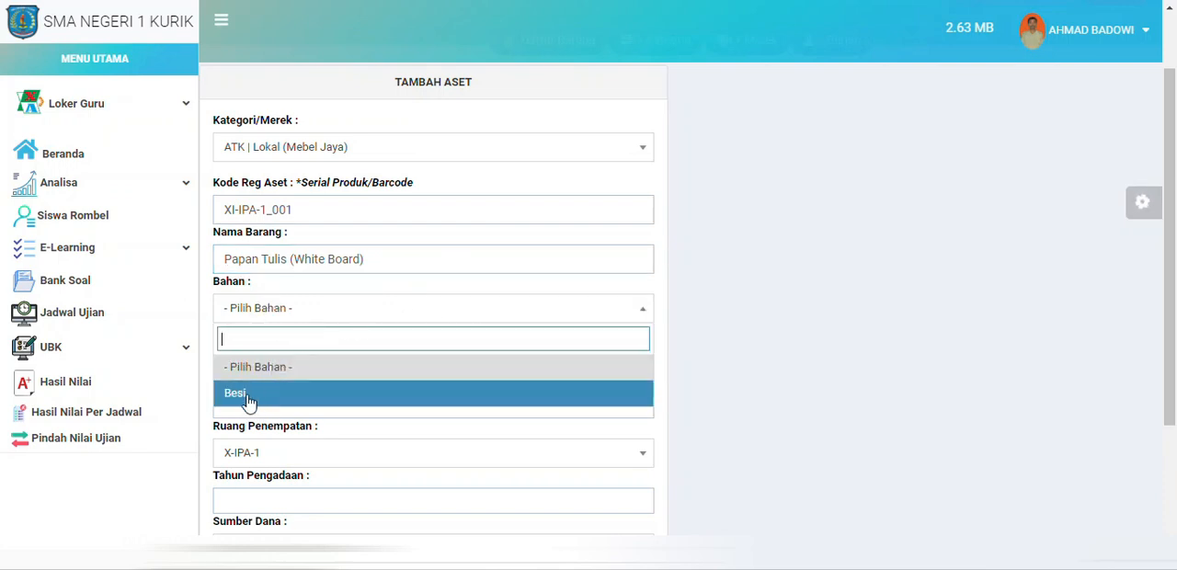
{"action": "left_click", "coordinate": [724, 341]}
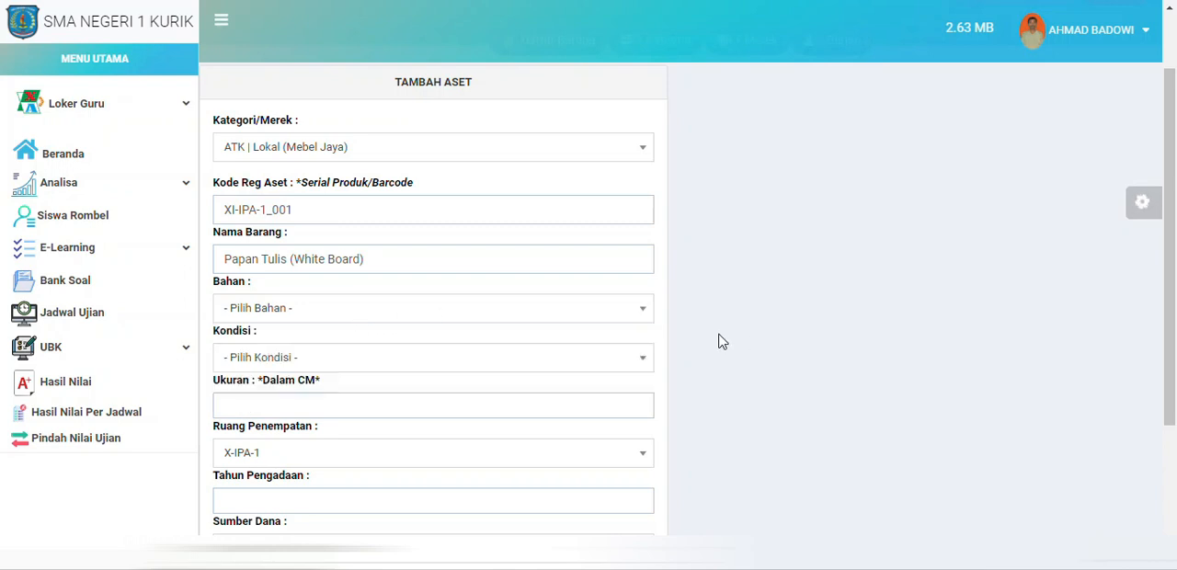
{"action": "scroll", "coordinate": [676, 353], "scroll_direction": "up", "scroll_amount": 1}
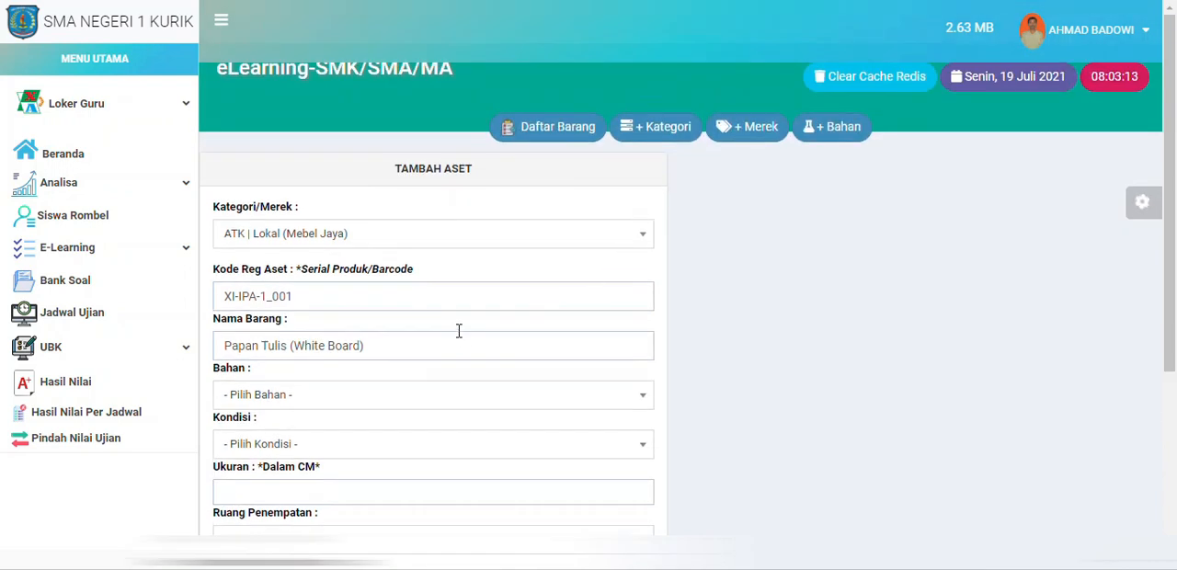
{"action": "scroll", "coordinate": [515, 303], "scroll_direction": "down", "scroll_amount": 1}
{"action": "scroll", "coordinate": [708, 202], "scroll_direction": "up", "scroll_amount": 1}
Step: Add the material "Tripleks / Kayu" to the material list, save it and dismiss the confirmation
{"action": "left_click", "coordinate": [833, 134]}
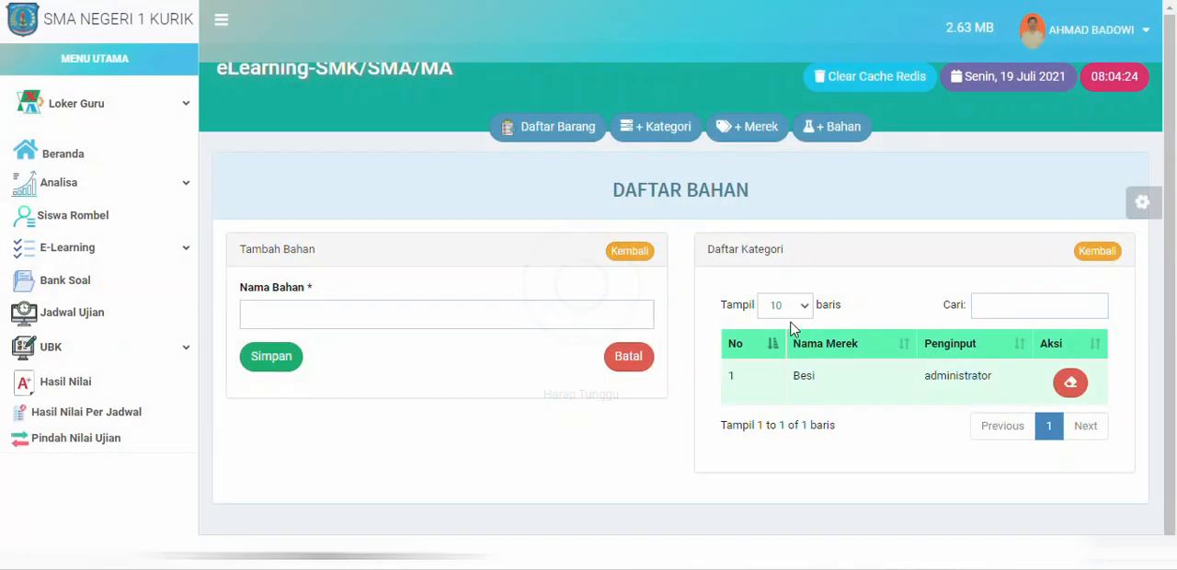
{"action": "left_click", "coordinate": [336, 317]}
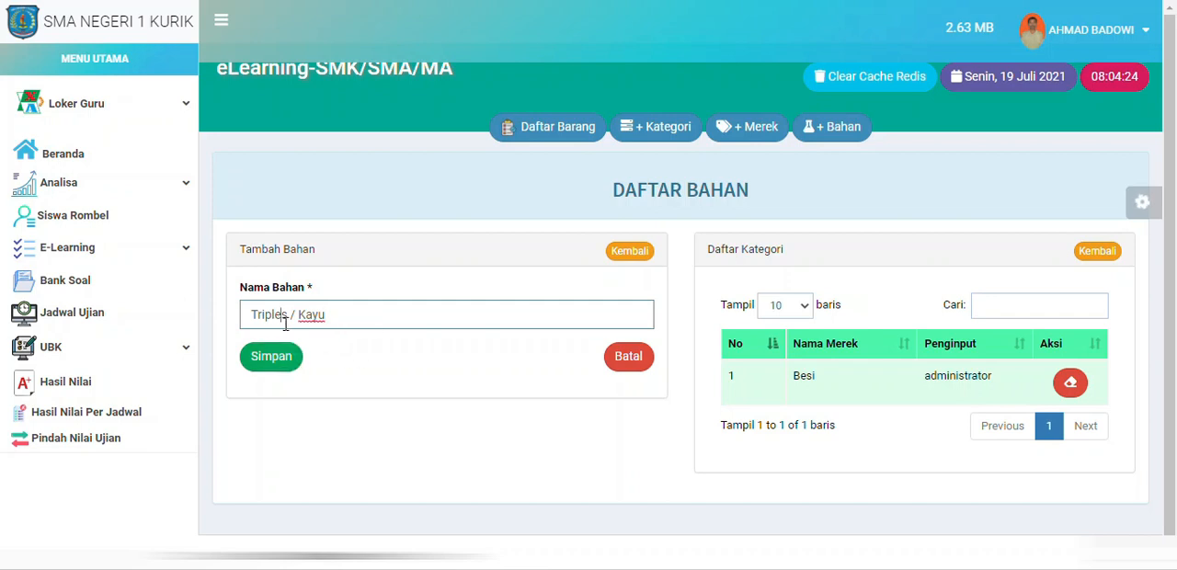
{"action": "left_click", "coordinate": [266, 357]}
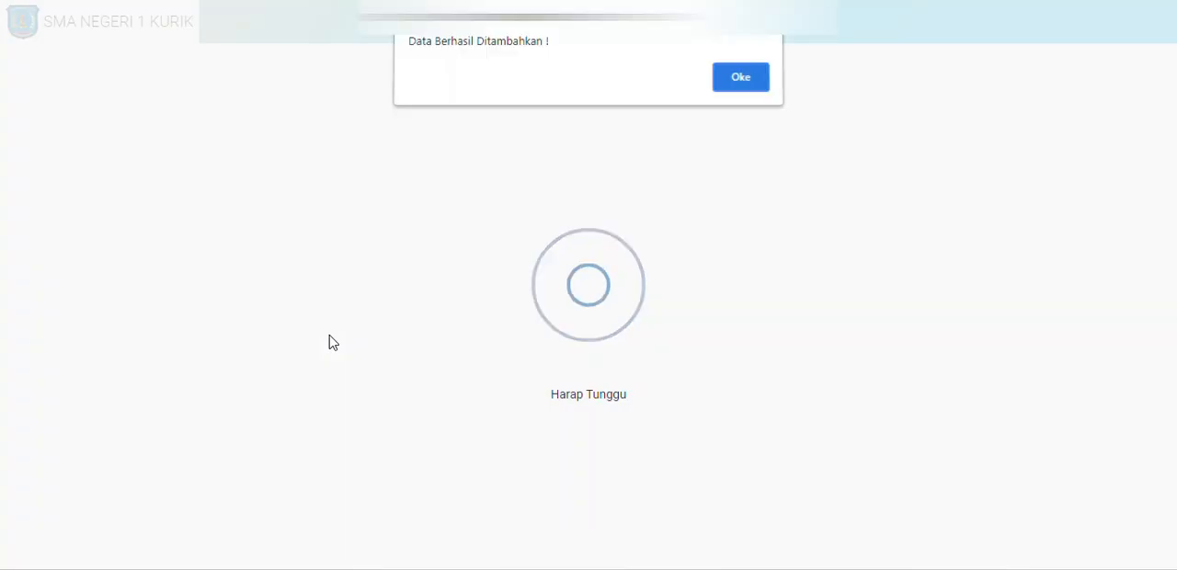
{"action": "left_click", "coordinate": [756, 87]}
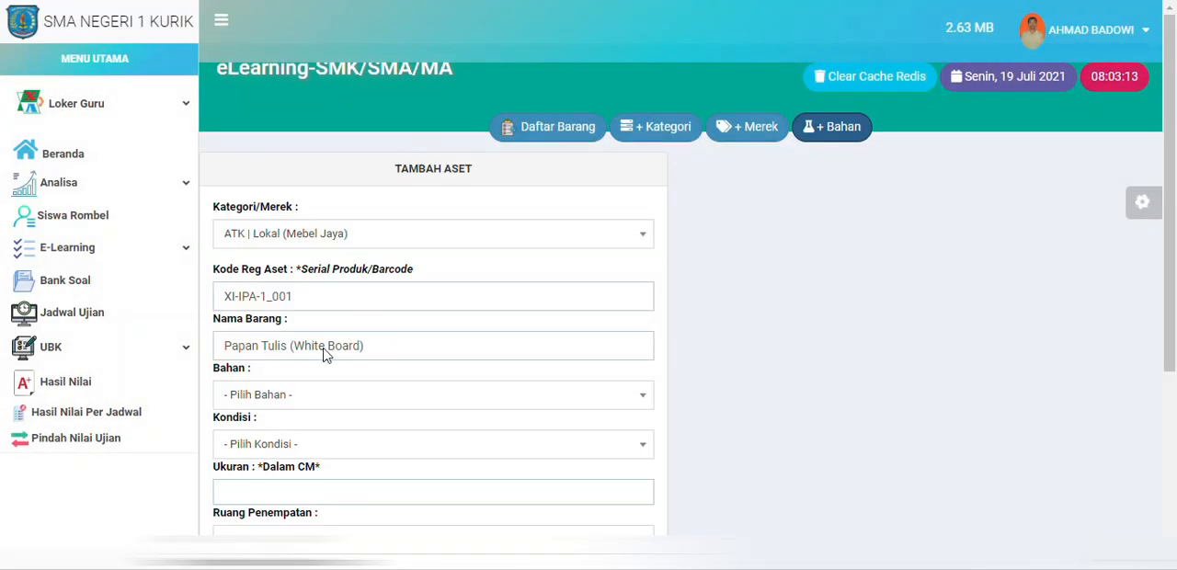
Step: Start a fresh asset entry from the asset list and set its category/brand to ATK | Lokal (Mebel Jaya)
{"action": "scroll", "coordinate": [324, 356], "scroll_direction": "down", "scroll_amount": 3}
{"action": "scroll", "coordinate": [316, 402], "scroll_direction": "up", "scroll_amount": 3}
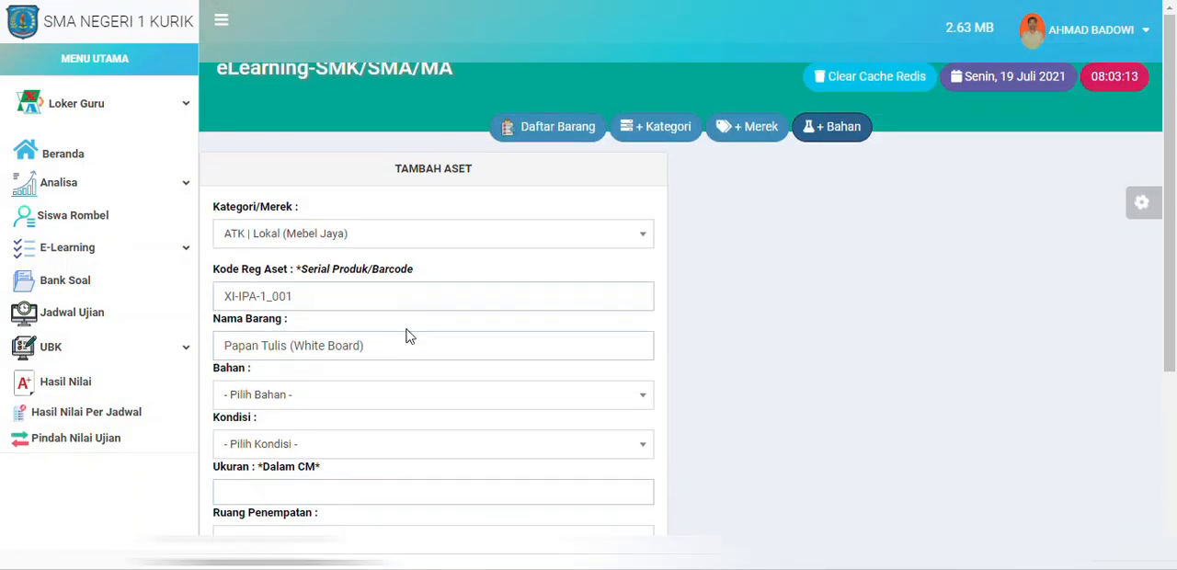
{"action": "left_click", "coordinate": [526, 136]}
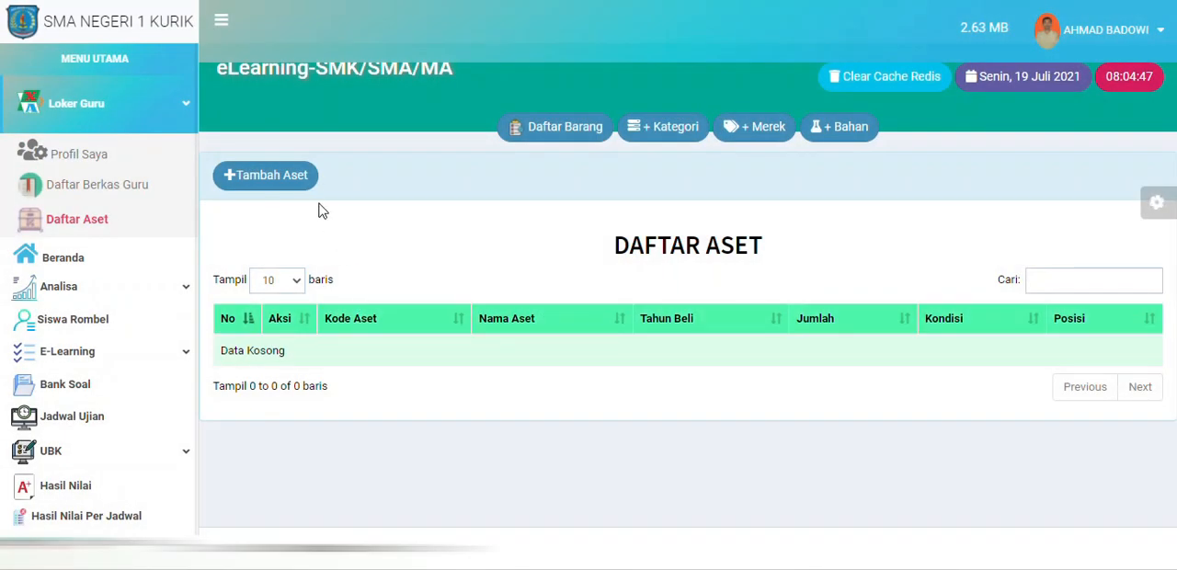
{"action": "left_click", "coordinate": [316, 188]}
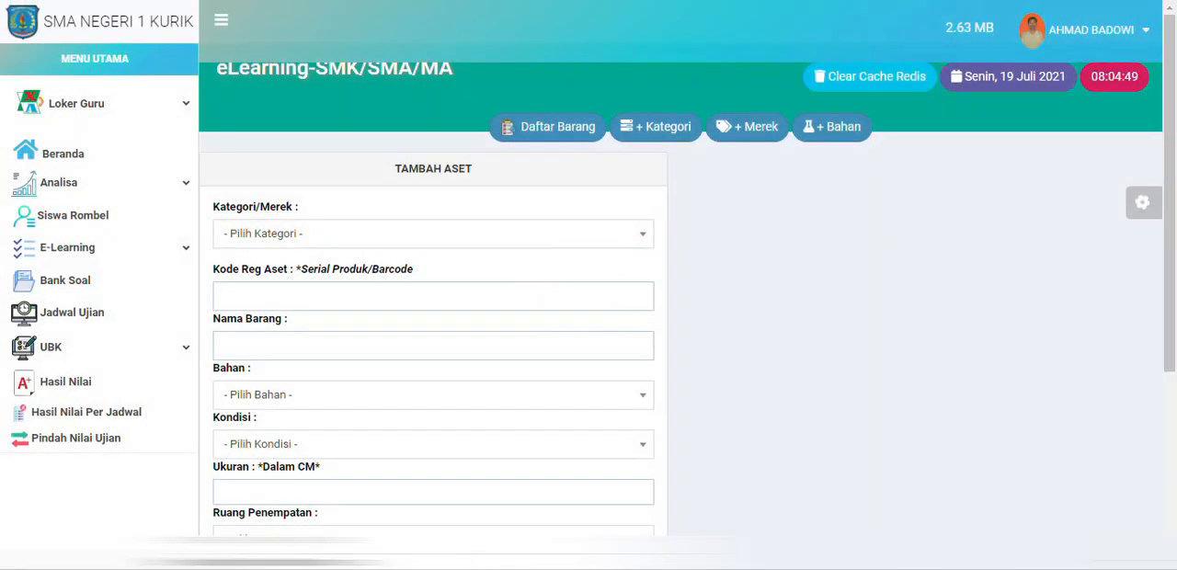
{"action": "left_click", "coordinate": [353, 235]}
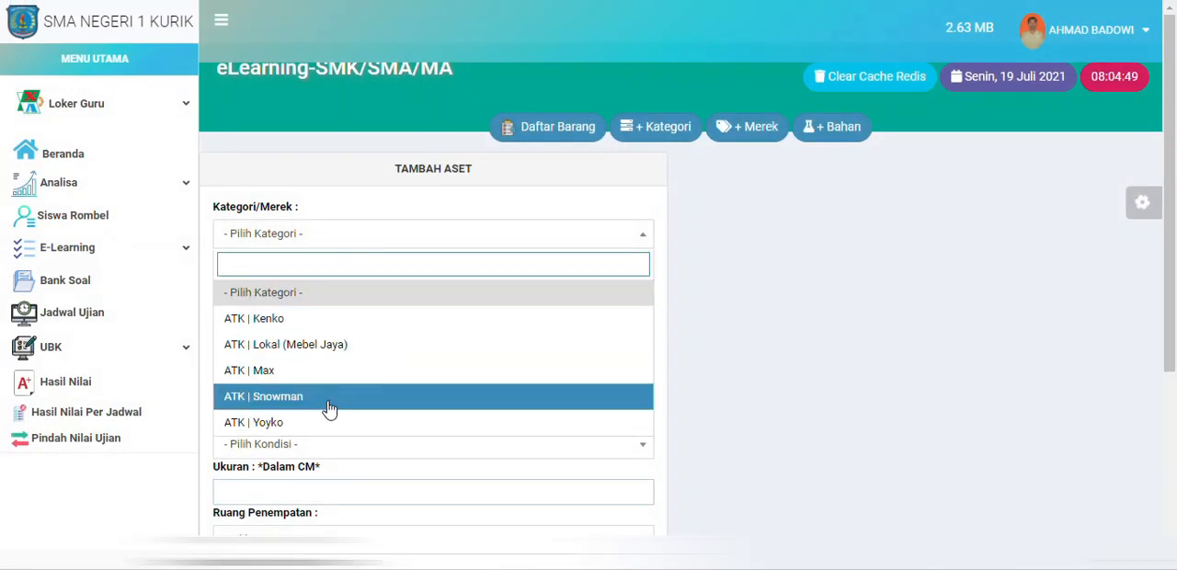
{"action": "left_click", "coordinate": [342, 356]}
Step: Enter the asset registration code X-IPA-1_001 and the item name "Papan Tulis (White Board)"
{"action": "left_click", "coordinate": [342, 304]}
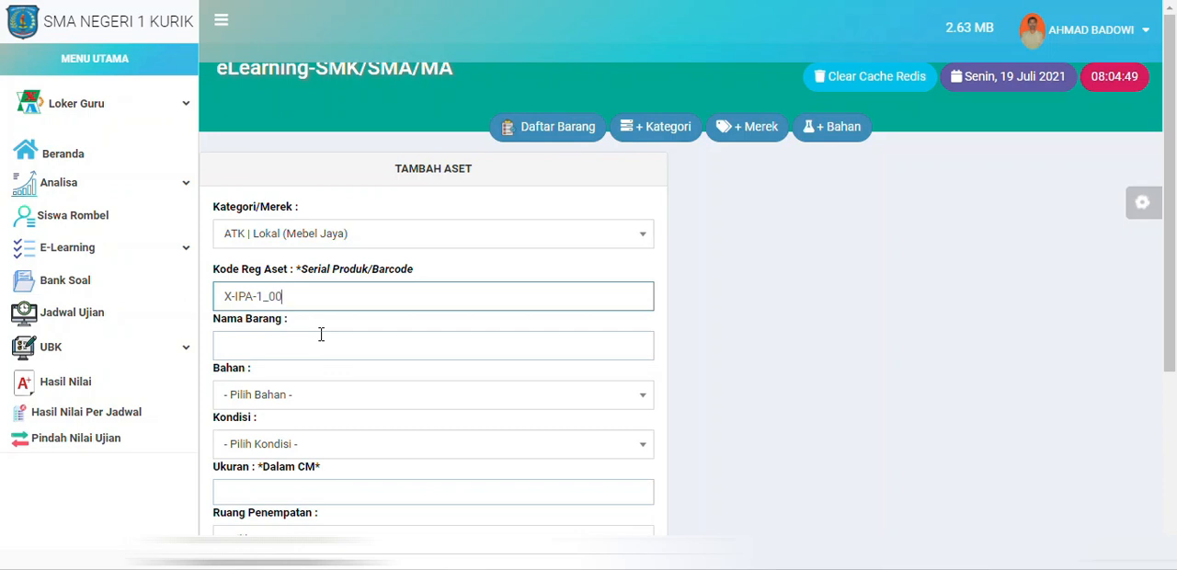
{"action": "left_click", "coordinate": [321, 334]}
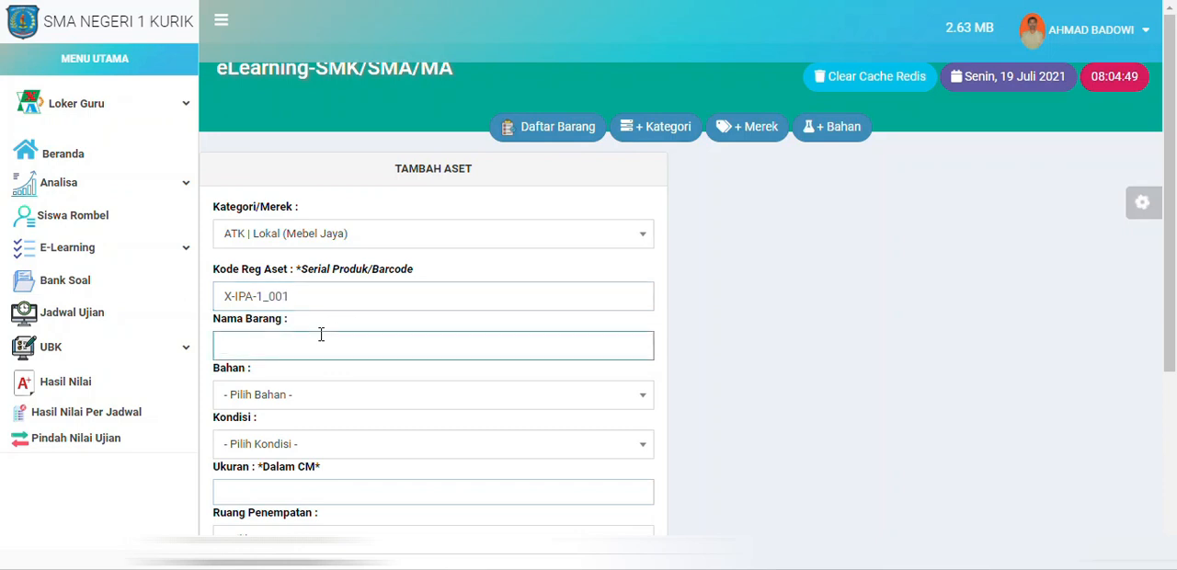
{"action": "type", "text": "Papan Tulis (White Board"}
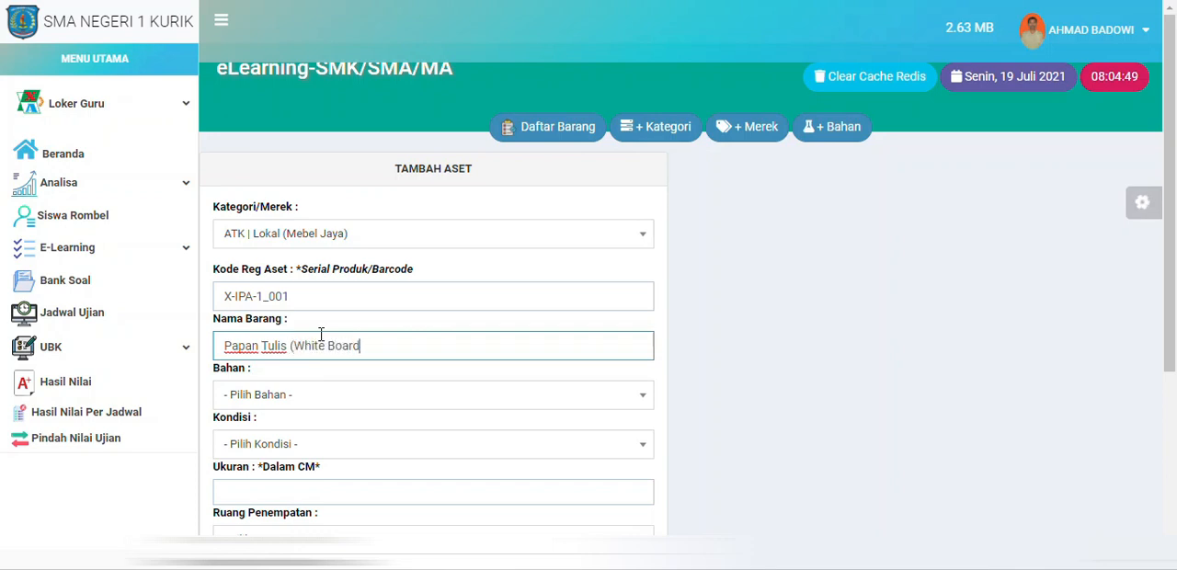
Step: Set the asset's material to Tripleks / Kayu and its condition to Baik / Layak
{"action": "left_click", "coordinate": [270, 394]}
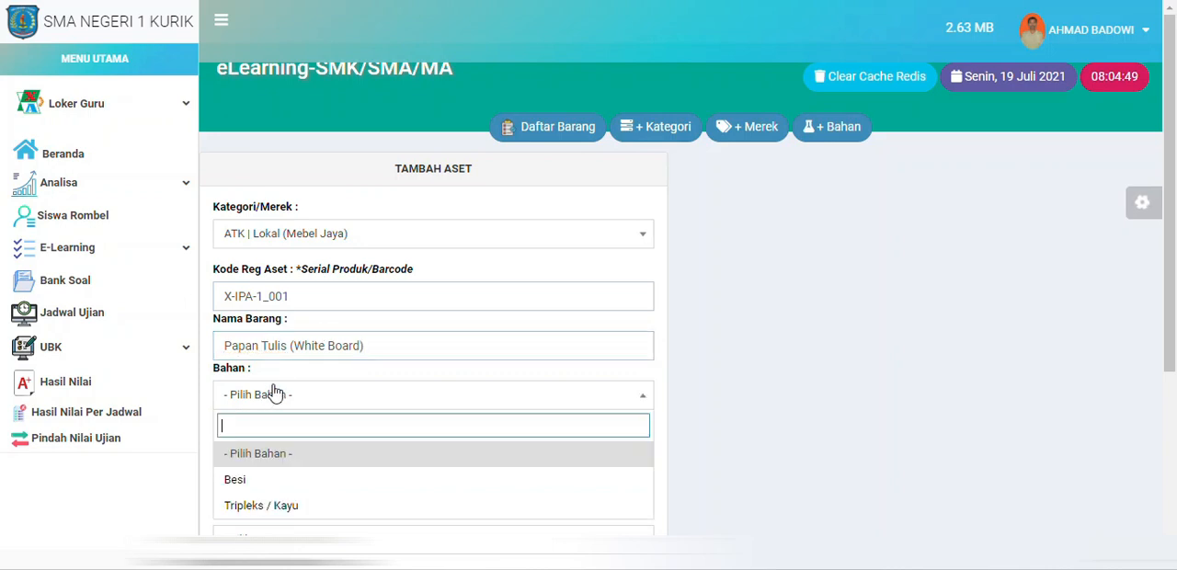
{"action": "left_click", "coordinate": [276, 505]}
{"action": "scroll", "coordinate": [736, 432], "scroll_direction": "down", "scroll_amount": 2}
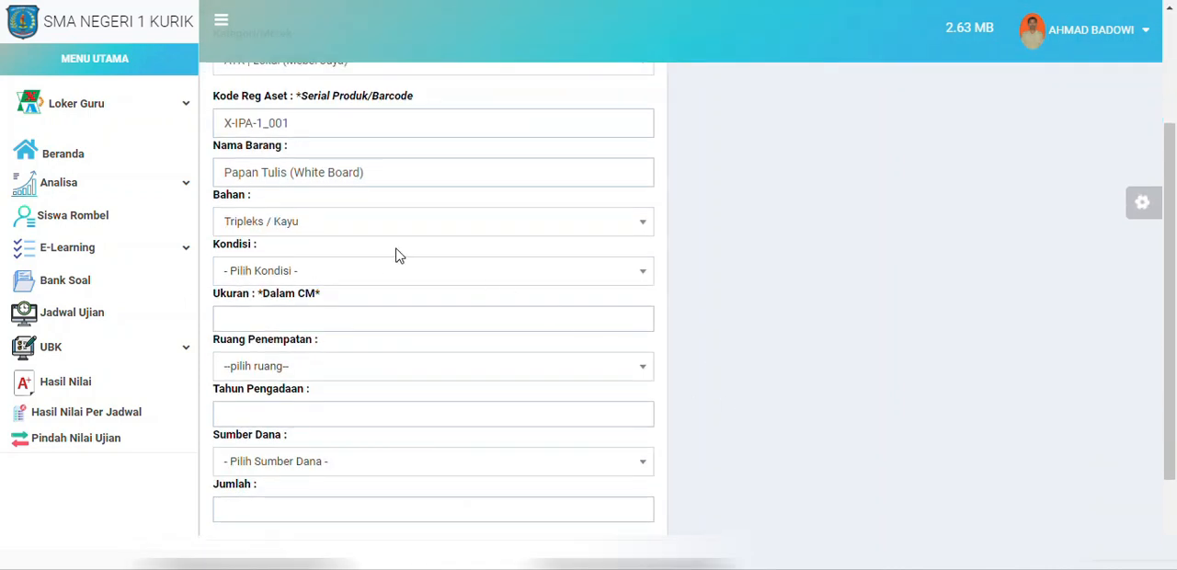
{"action": "left_click", "coordinate": [384, 272]}
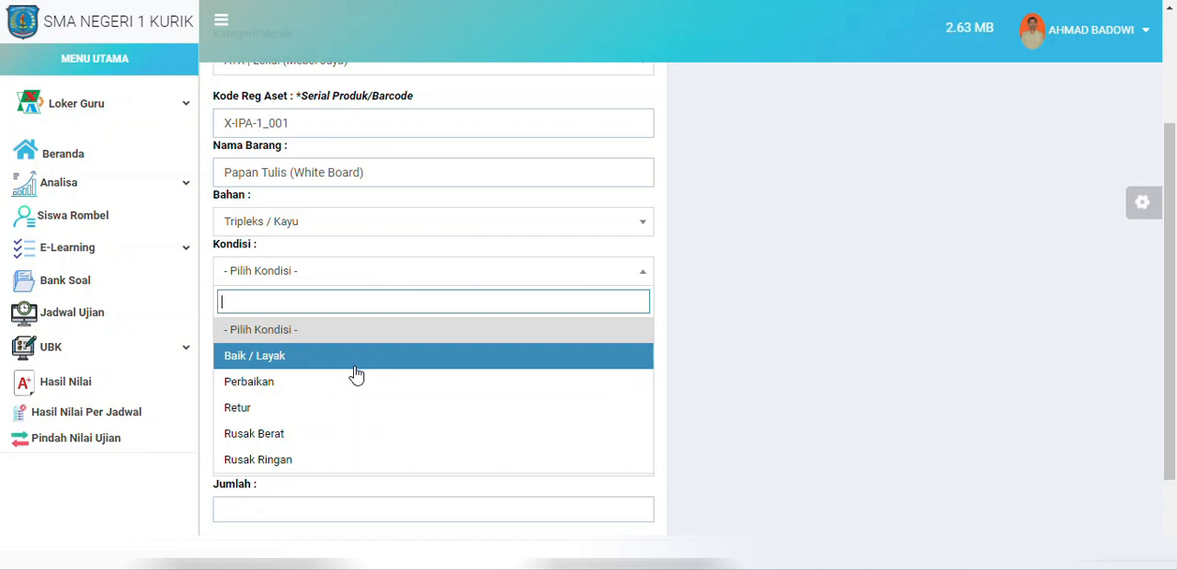
{"action": "left_click", "coordinate": [354, 359]}
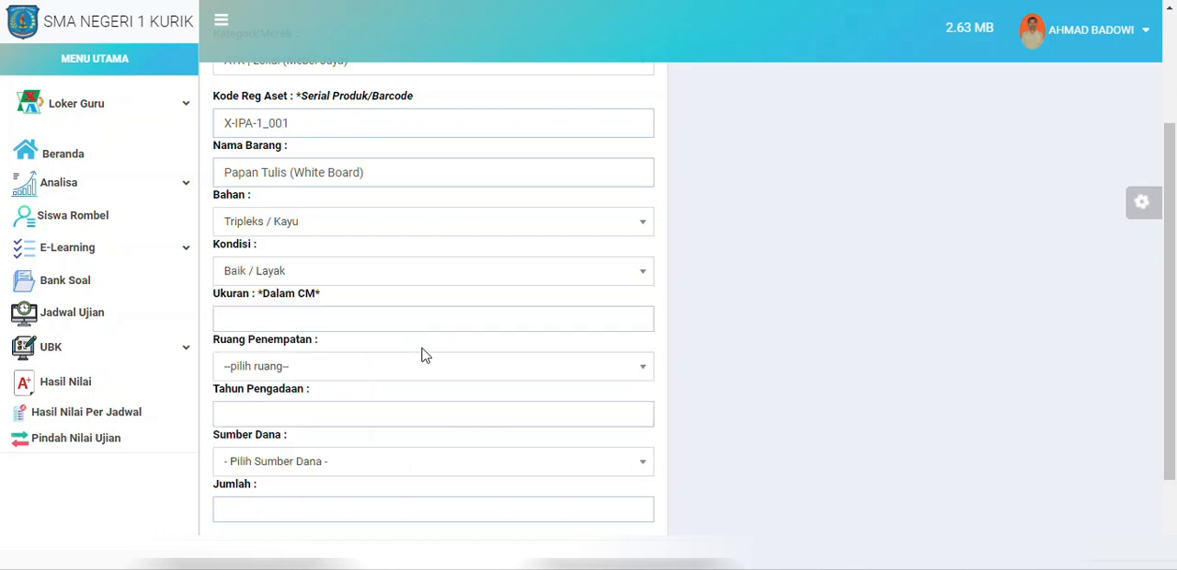
Step: Enter the asset's size as 240 x 120 cm and set its placement room to X-IPA-1
{"action": "left_click", "coordinate": [377, 318]}
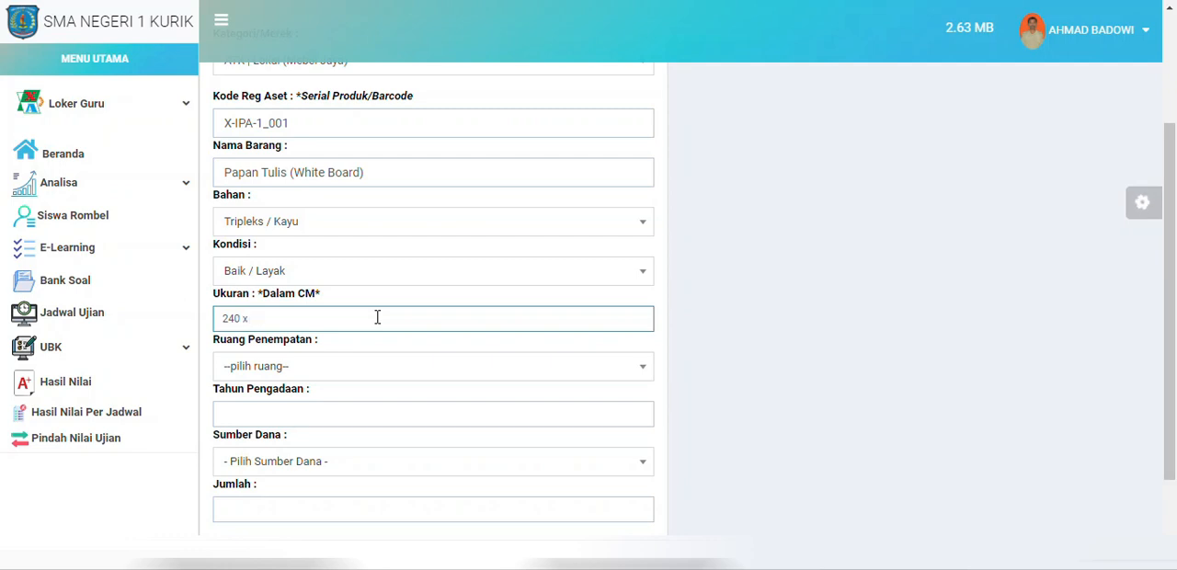
{"action": "type", "text": "cm"}
{"action": "left_click", "coordinate": [350, 373]}
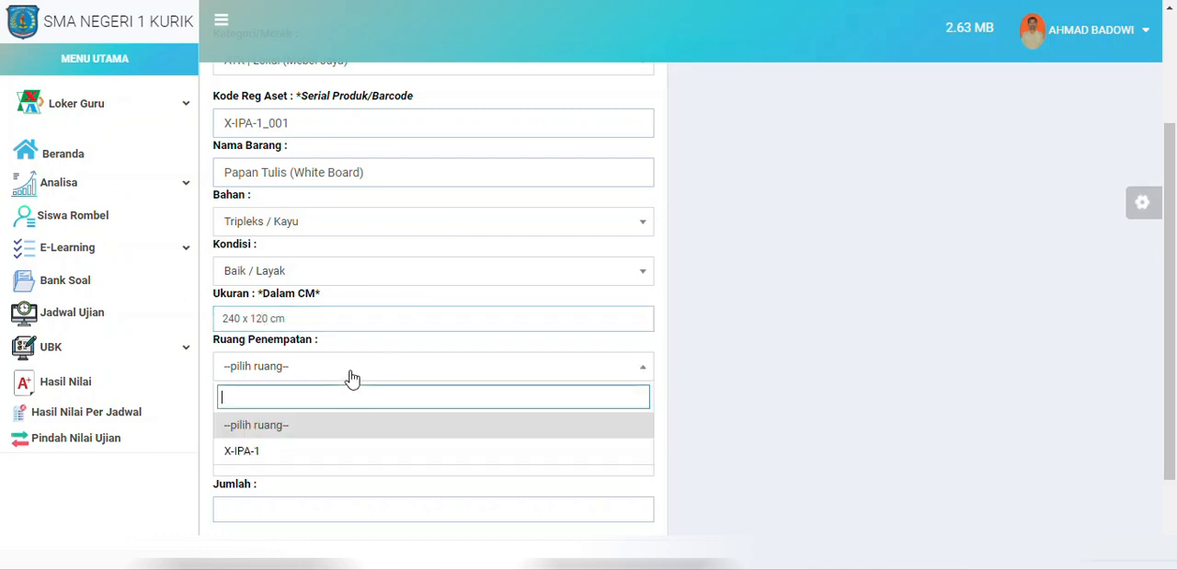
{"action": "left_click", "coordinate": [280, 457]}
Step: Set the asset's funding source to Dana BOS 2020 and its procurement year to 2020
{"action": "scroll", "coordinate": [574, 410], "scroll_direction": "down", "scroll_amount": 1}
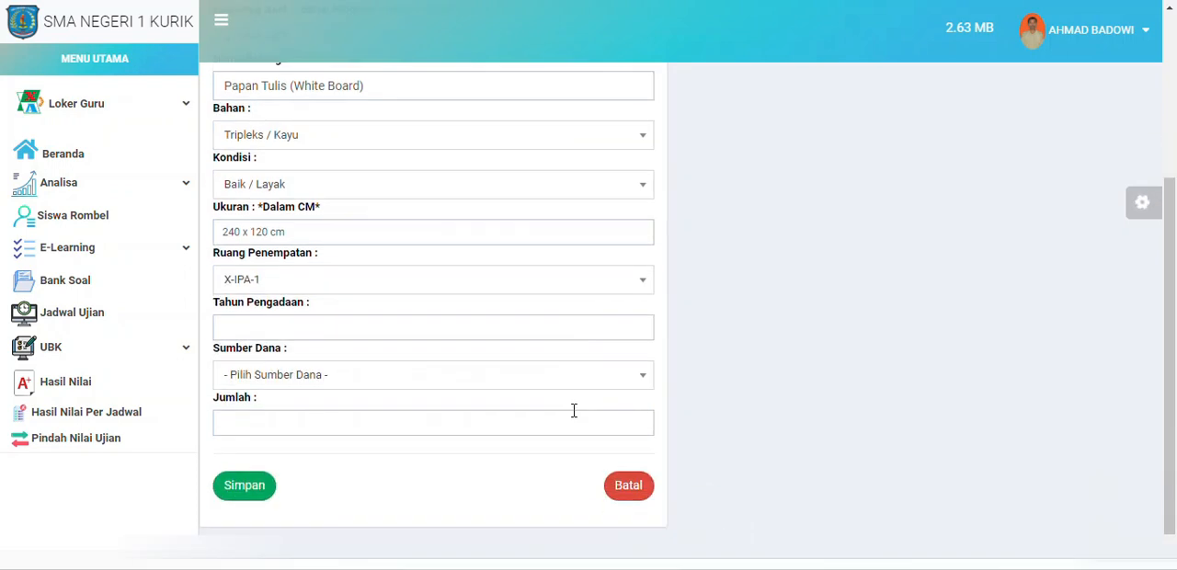
{"action": "left_click", "coordinate": [307, 380]}
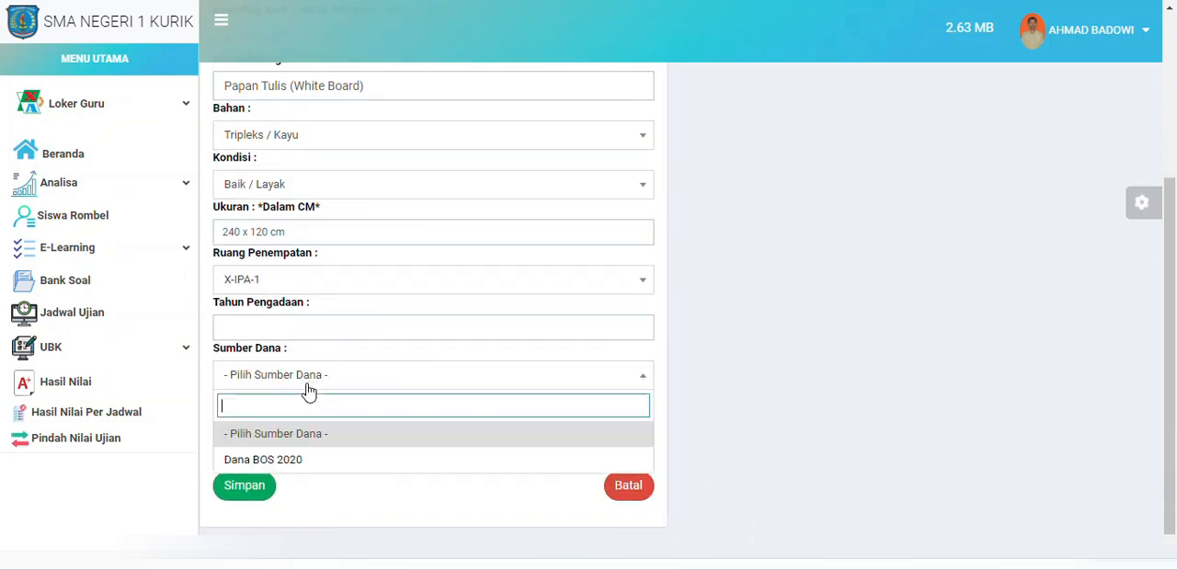
{"action": "left_click", "coordinate": [259, 465]}
{"action": "left_click", "coordinate": [308, 327]}
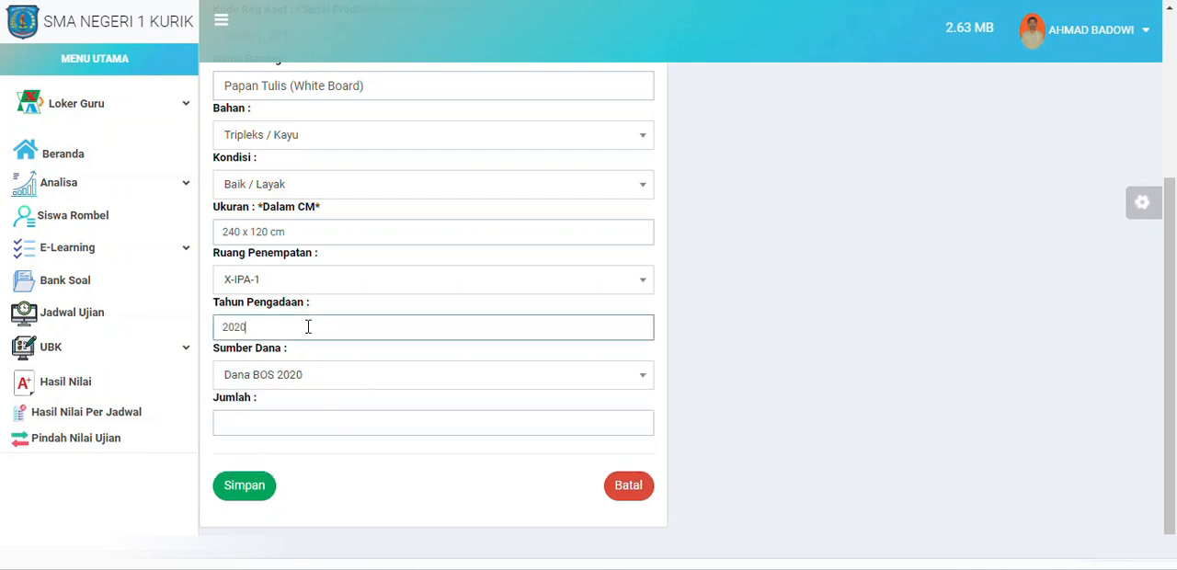
{"action": "type", "text": "2020"}
Step: Set the asset quantity to 1, save the asset and dismiss the confirmation
{"action": "left_click", "coordinate": [310, 420]}
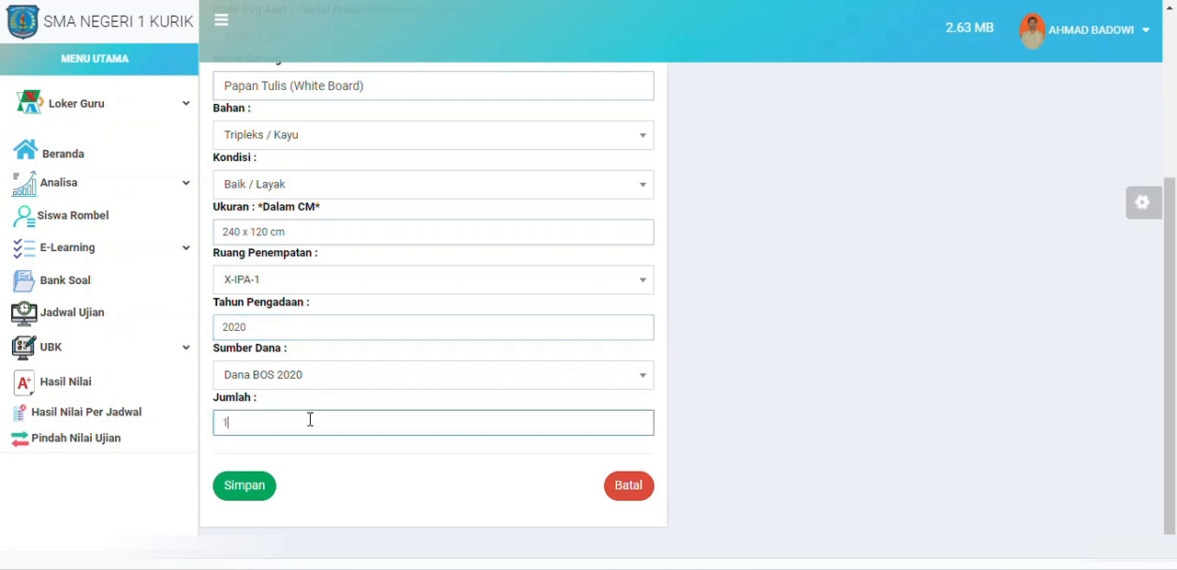
{"action": "left_click", "coordinate": [262, 487]}
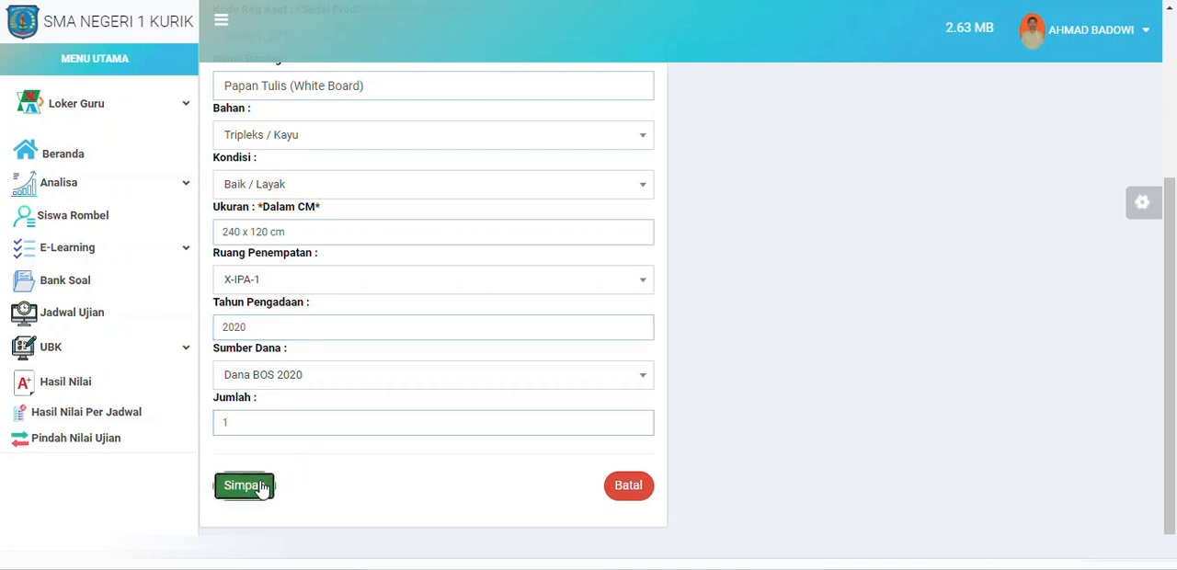
{"action": "left_click", "coordinate": [732, 92]}
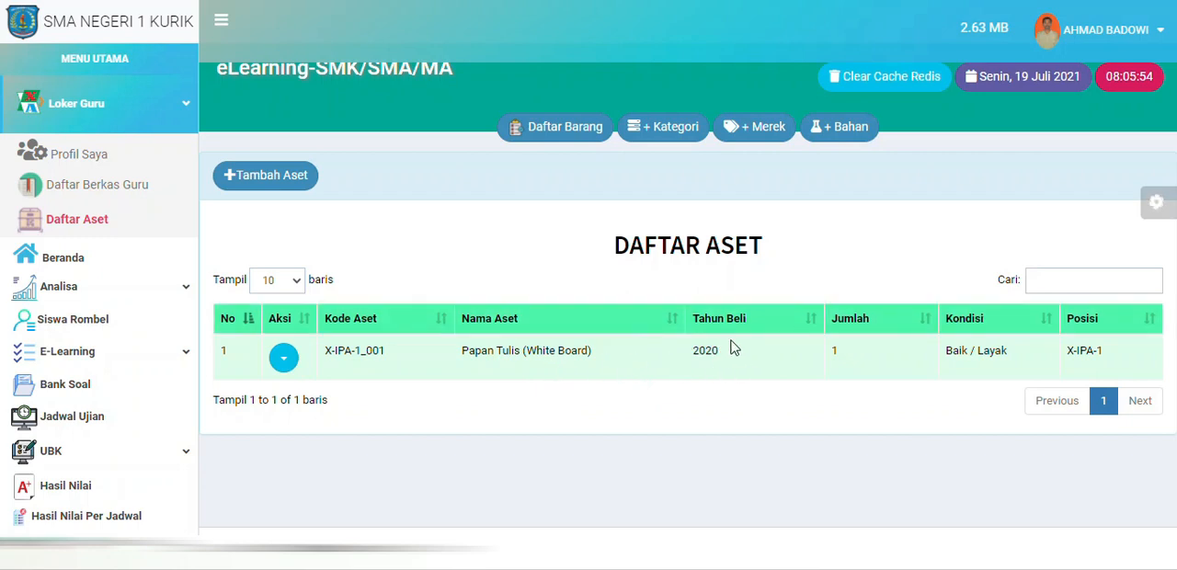
Step: Open the photo upload form for the Papan Tulis (White Board) asset and start choosing an image file
{"action": "left_click", "coordinate": [283, 357]}
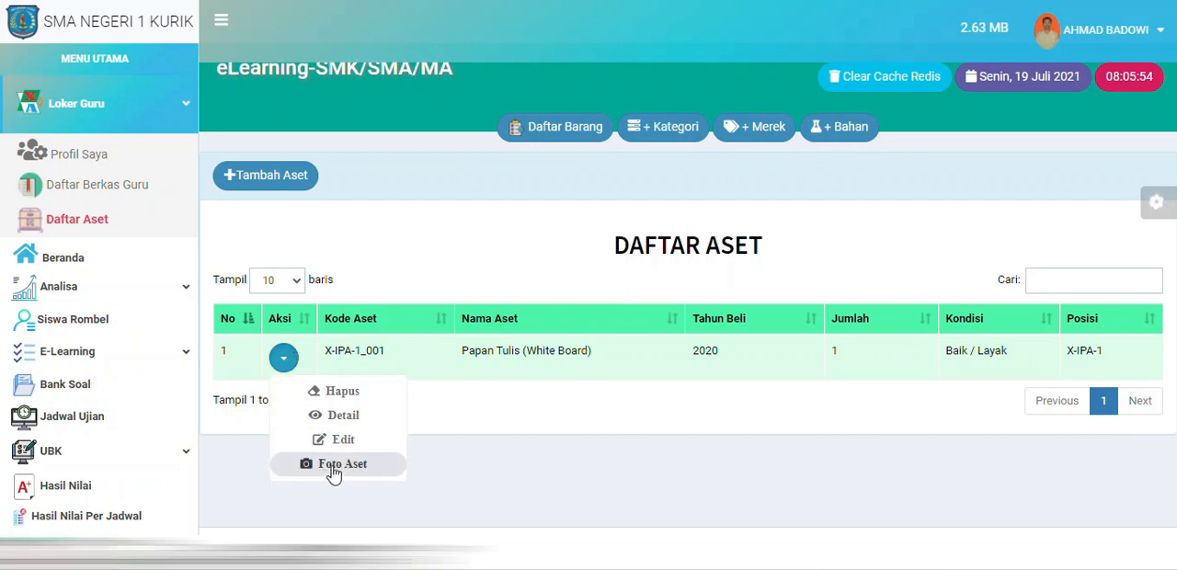
{"action": "left_click", "coordinate": [359, 472]}
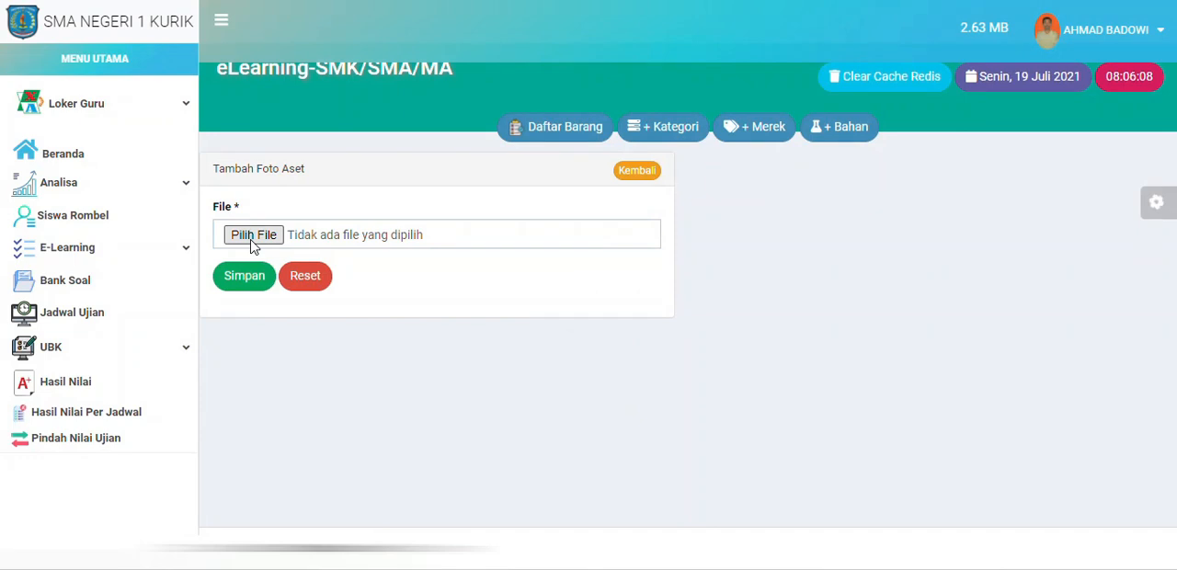
{"action": "left_click", "coordinate": [253, 241]}
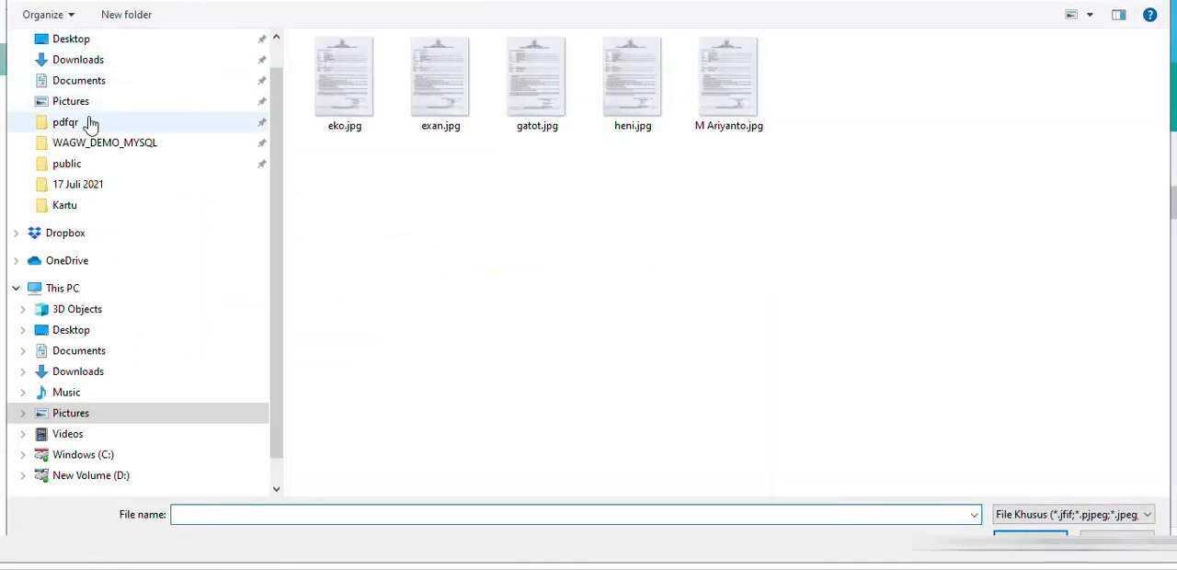
Step: Choose huion420-b.jpg from the Pictures folder and save it as the whiteboard asset's photo
{"action": "left_click", "coordinate": [98, 104]}
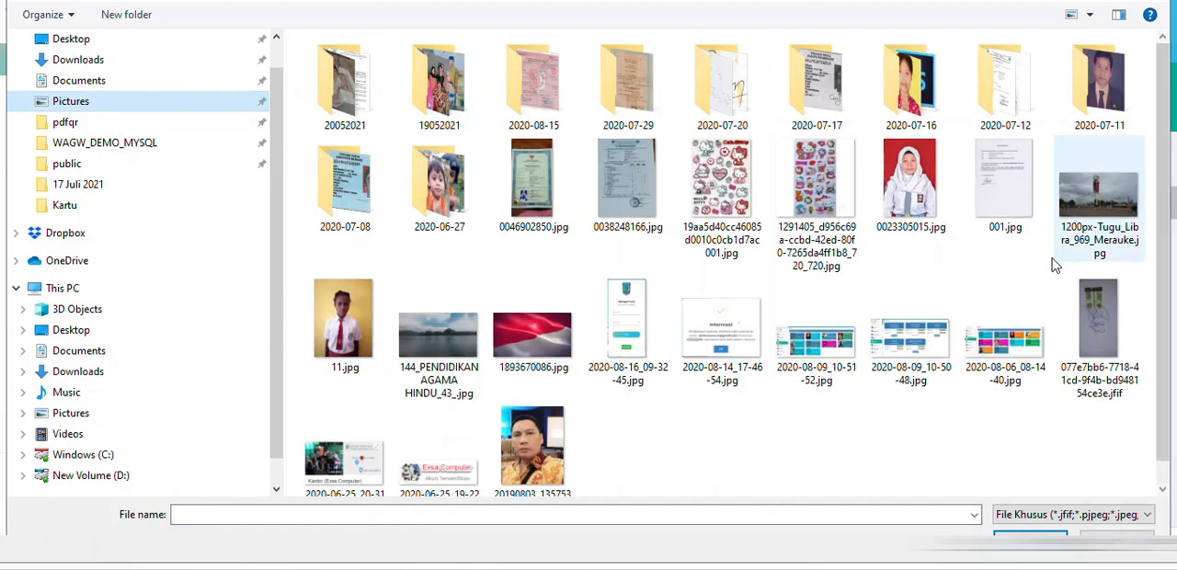
{"action": "scroll", "coordinate": [1002, 277], "scroll_direction": "down", "scroll_amount": 5}
{"action": "scroll", "coordinate": [1001, 277], "scroll_direction": "up", "scroll_amount": 3}
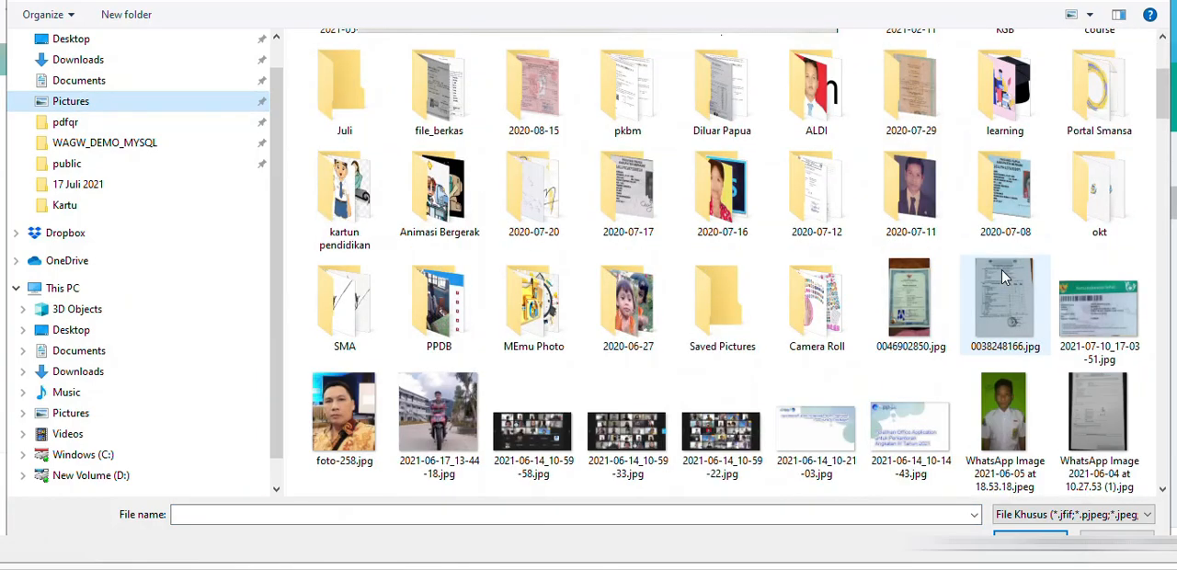
{"action": "scroll", "coordinate": [1004, 277], "scroll_direction": "down", "scroll_amount": 15}
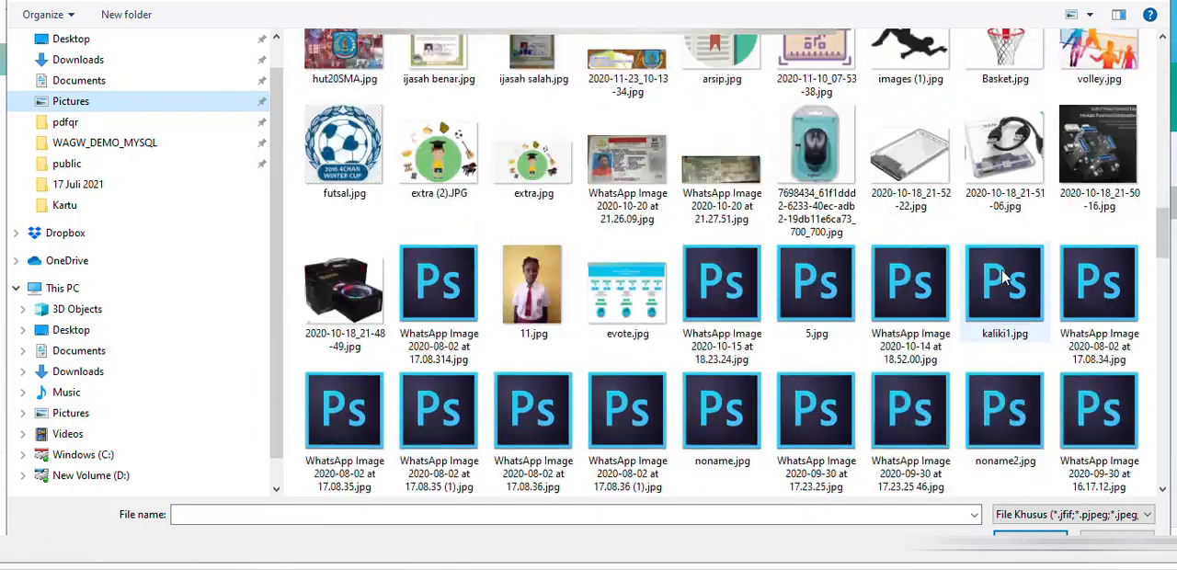
{"action": "scroll", "coordinate": [1004, 277], "scroll_direction": "down", "scroll_amount": 4}
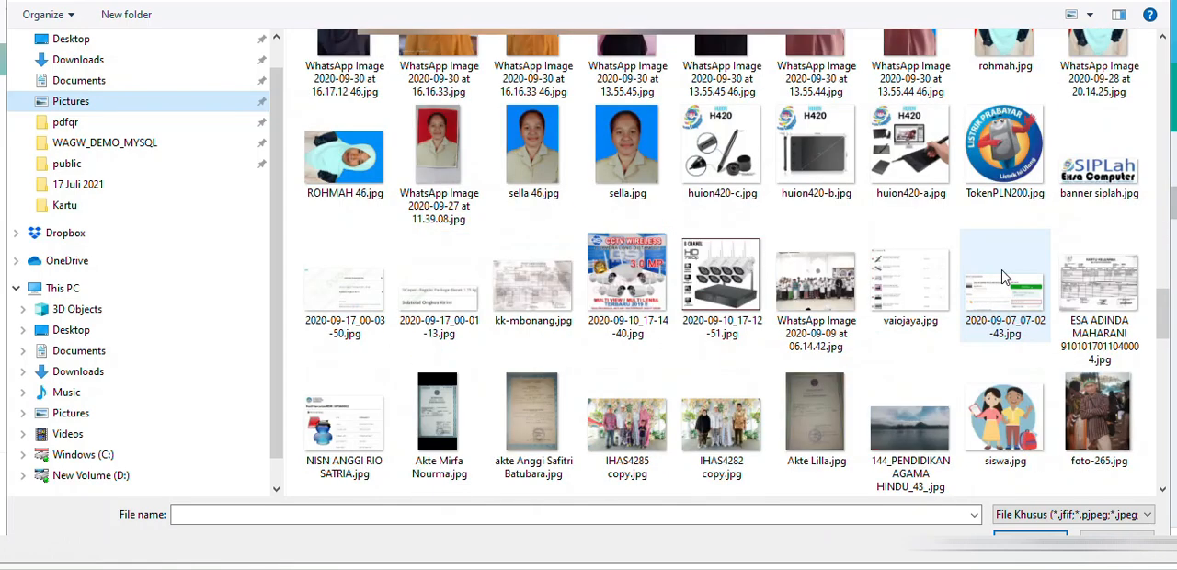
{"action": "scroll", "coordinate": [1003, 277], "scroll_direction": "up", "scroll_amount": 6}
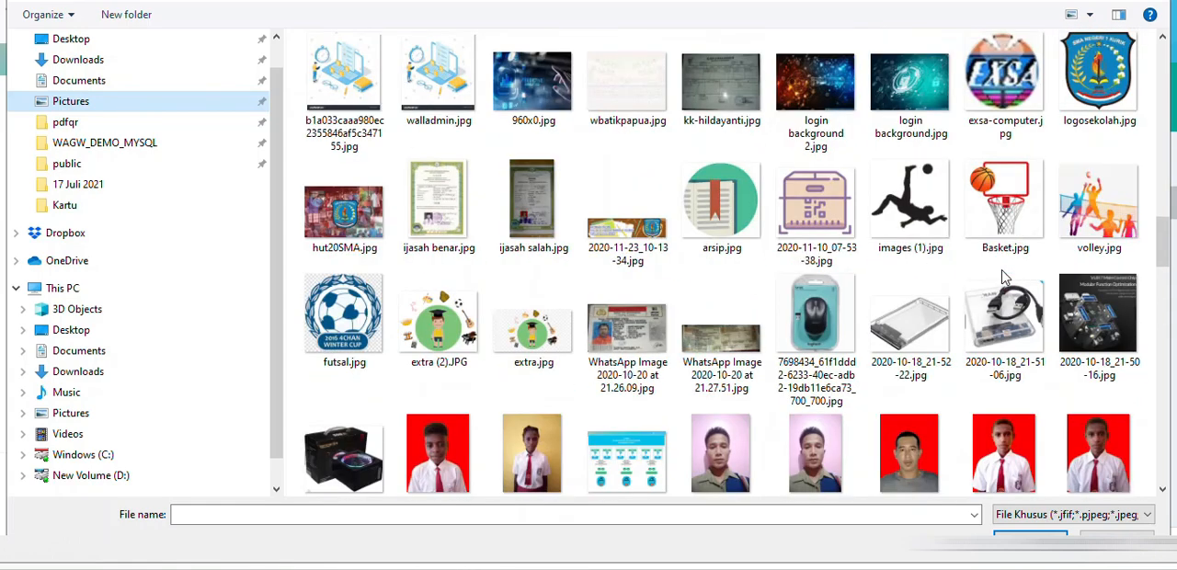
{"action": "scroll", "coordinate": [1003, 277], "scroll_direction": "up", "scroll_amount": 3}
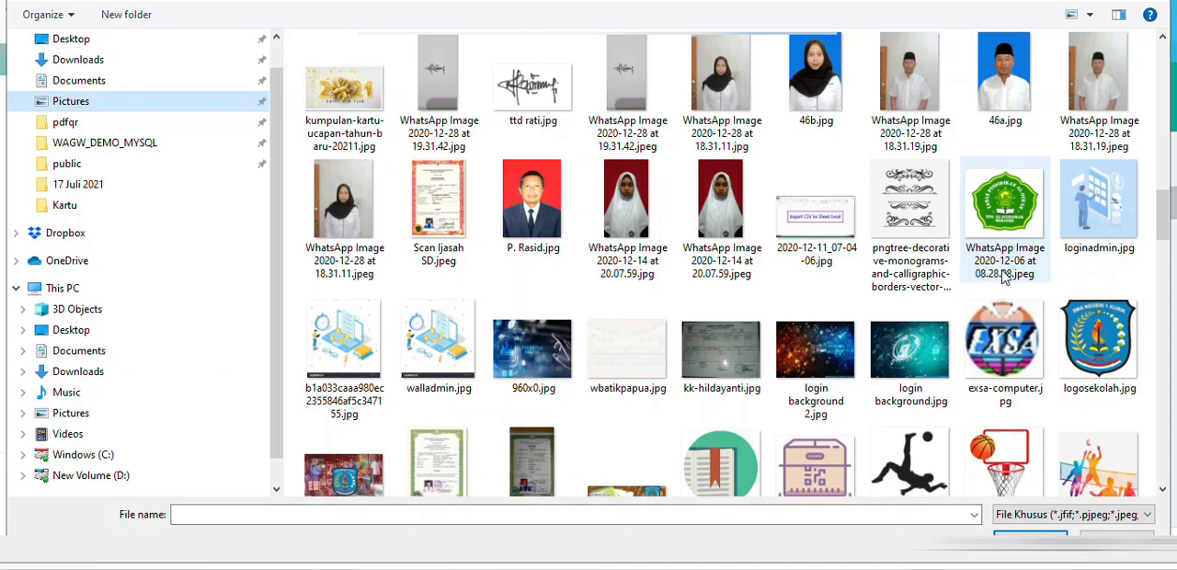
{"action": "scroll", "coordinate": [1003, 277], "scroll_direction": "down", "scroll_amount": 18}
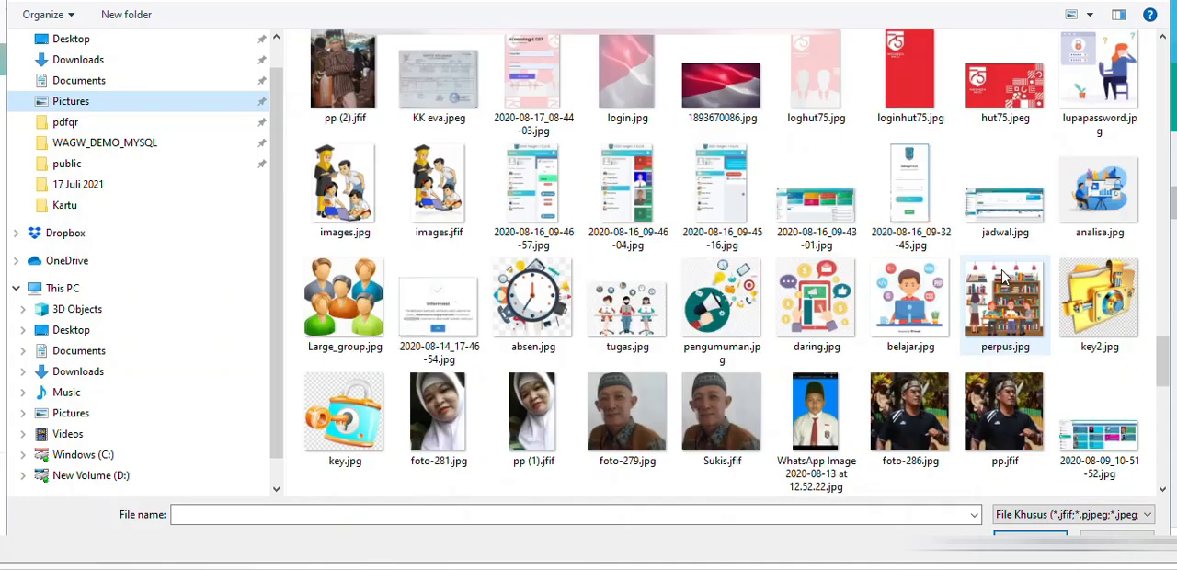
{"action": "scroll", "coordinate": [1006, 277], "scroll_direction": "down", "scroll_amount": 1}
{"action": "scroll", "coordinate": [1005, 277], "scroll_direction": "up", "scroll_amount": 3}
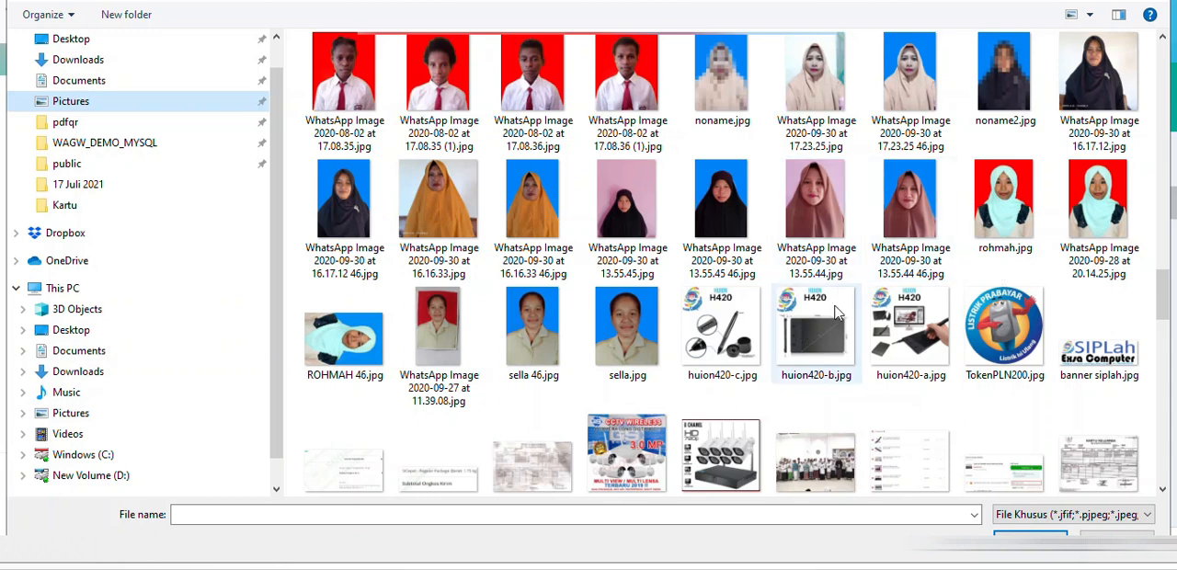
{"action": "left_click", "coordinate": [816, 334]}
{"action": "left_click", "coordinate": [1030, 540]}
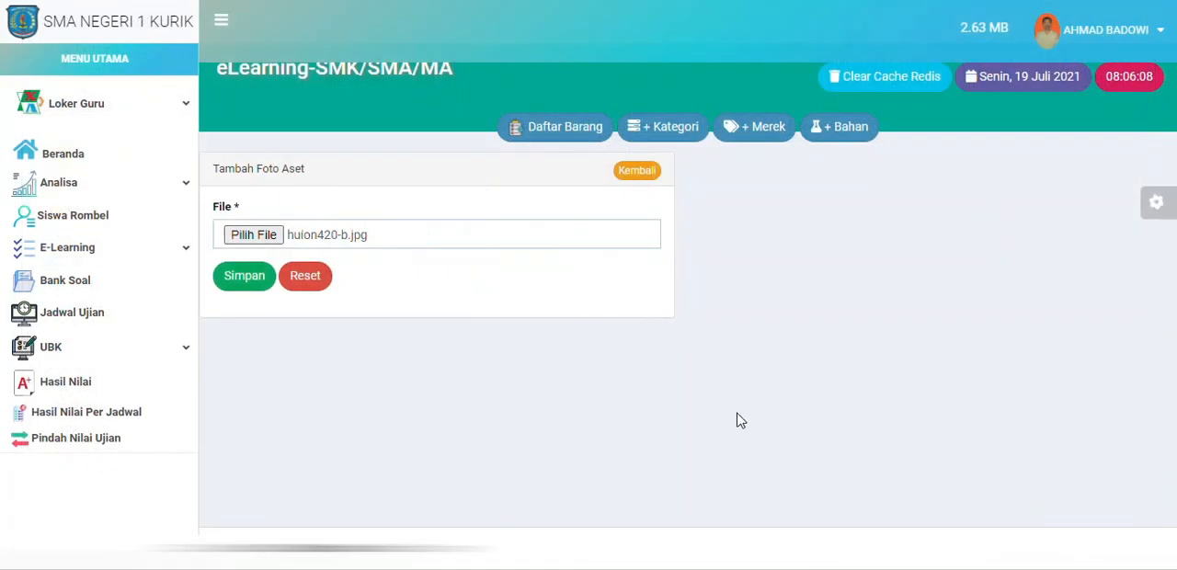
{"action": "left_click", "coordinate": [245, 281]}
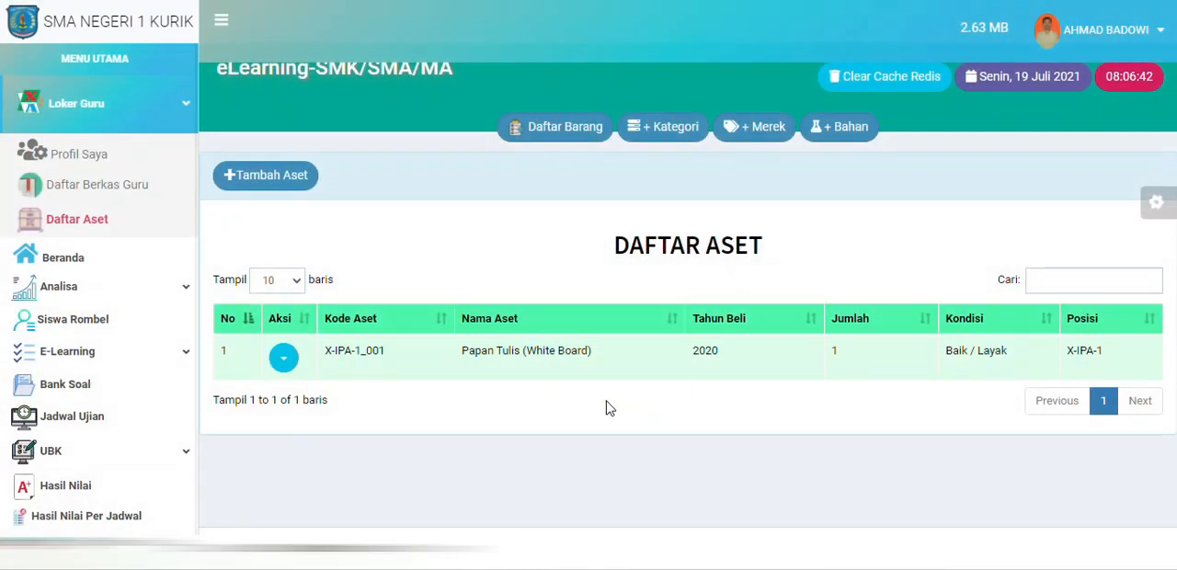
Step: View the whiteboard asset's details and picture, including its code, brand, material and placement, and return to the asset list
{"action": "left_click", "coordinate": [284, 358]}
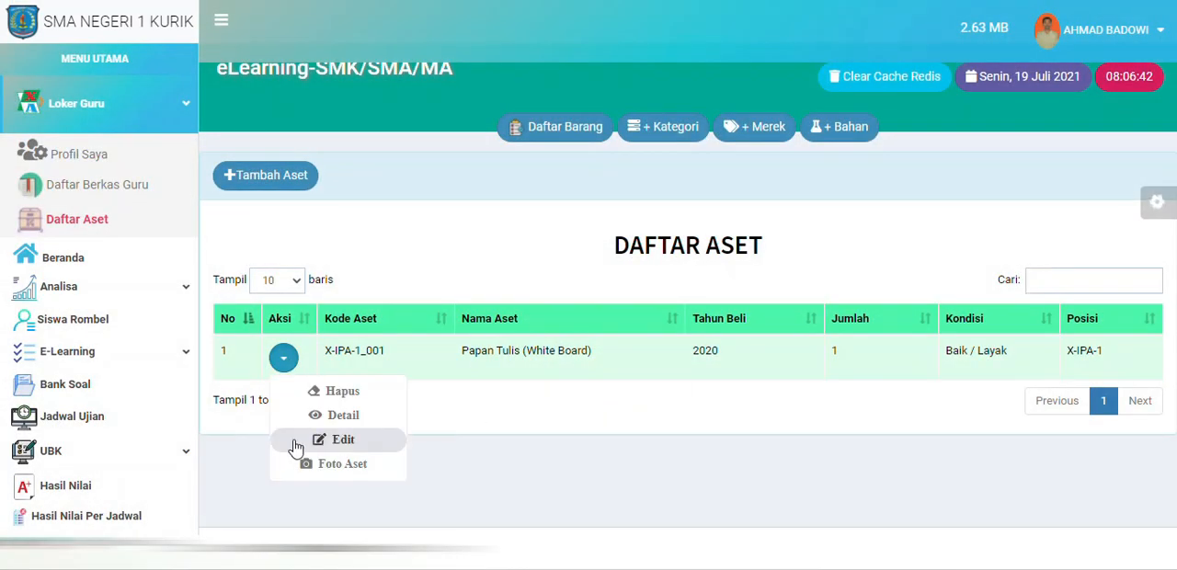
{"action": "left_click", "coordinate": [359, 423]}
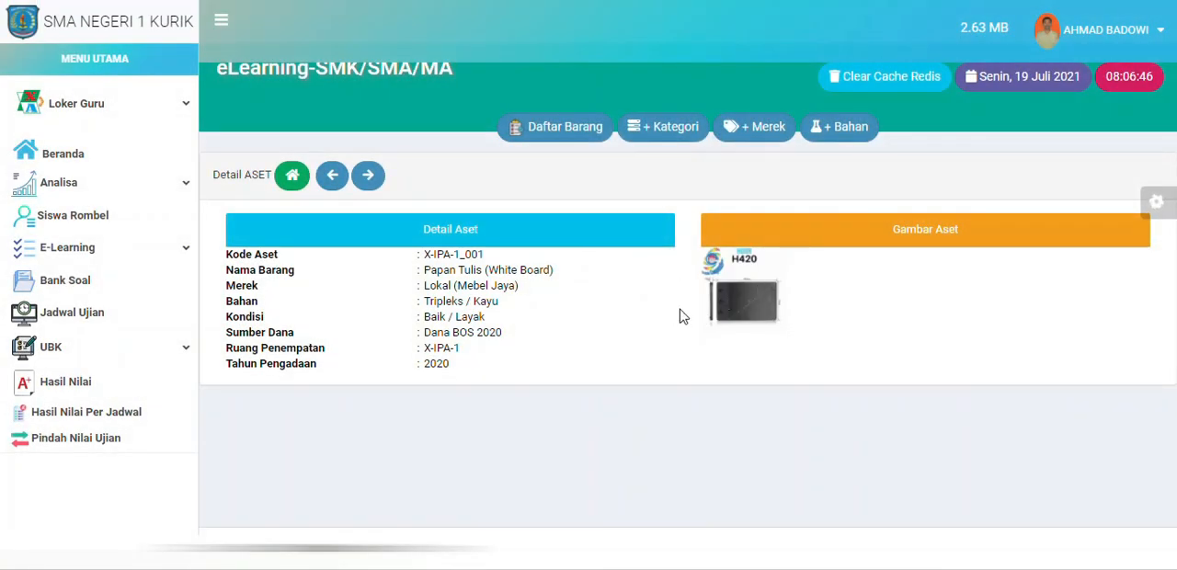
{"action": "left_click_drag", "start_coordinate": [425, 253], "coordinate": [562, 360]}
{"action": "left_click", "coordinate": [569, 365]}
{"action": "left_click", "coordinate": [291, 176]}
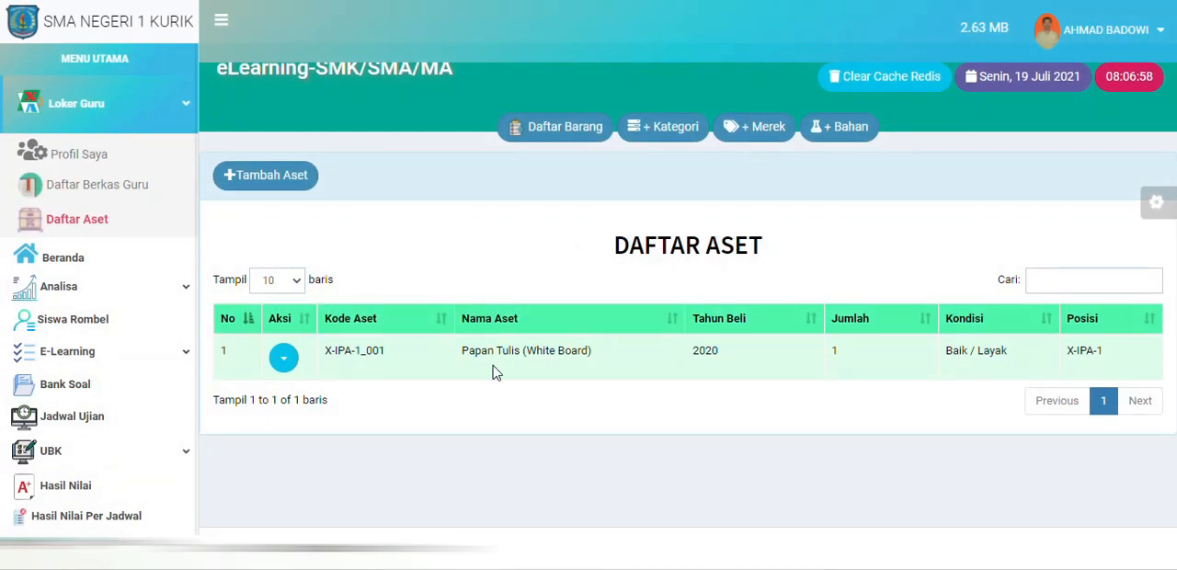
{"action": "left_click", "coordinate": [286, 358]}
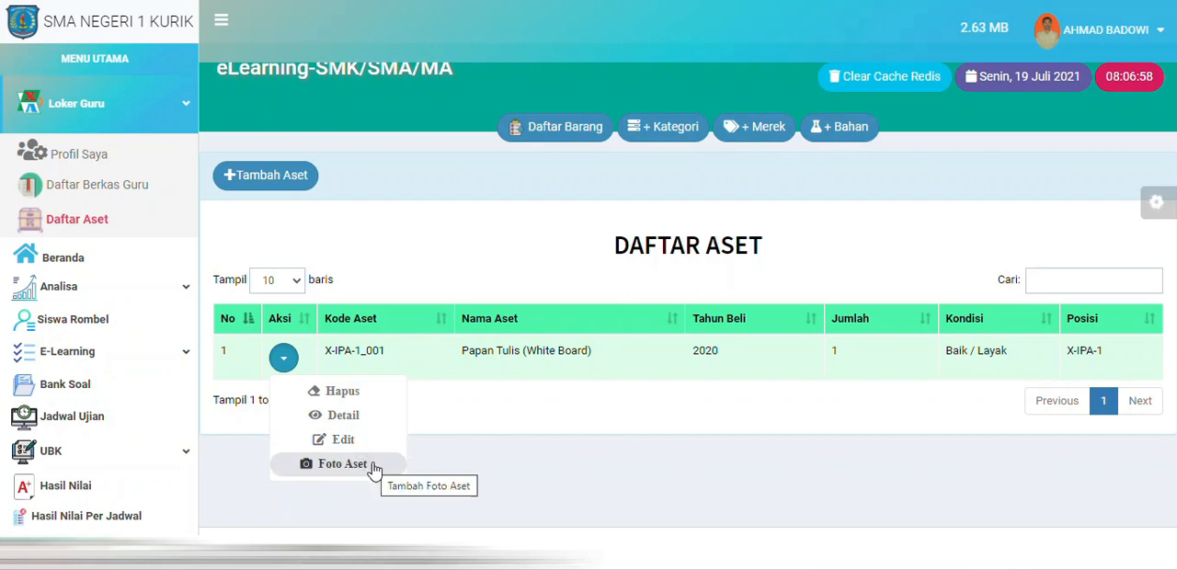
{"action": "left_click", "coordinate": [408, 264]}
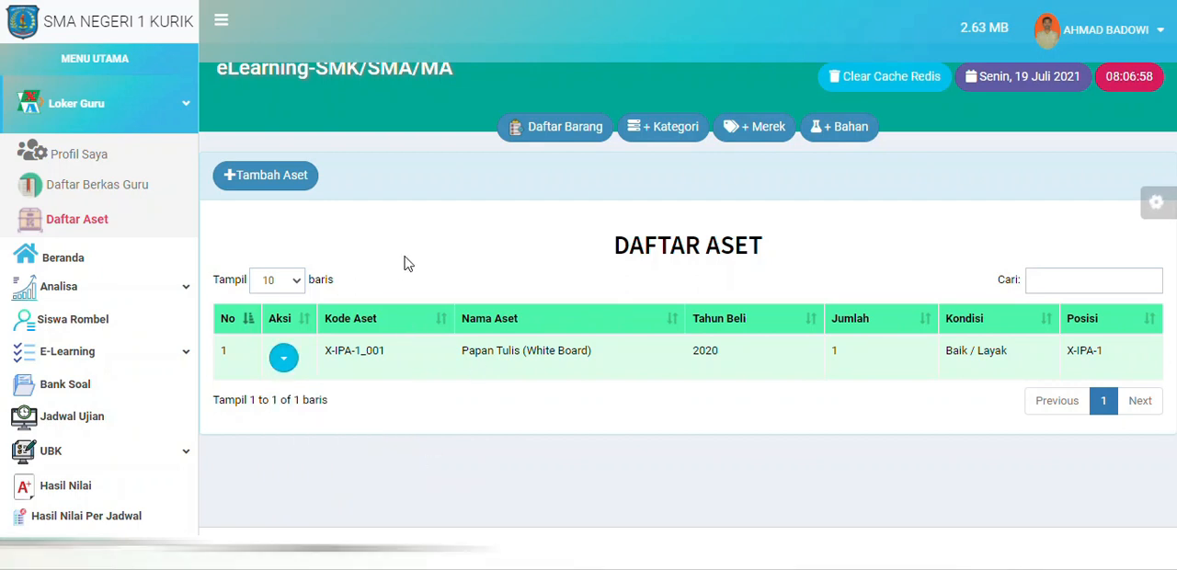